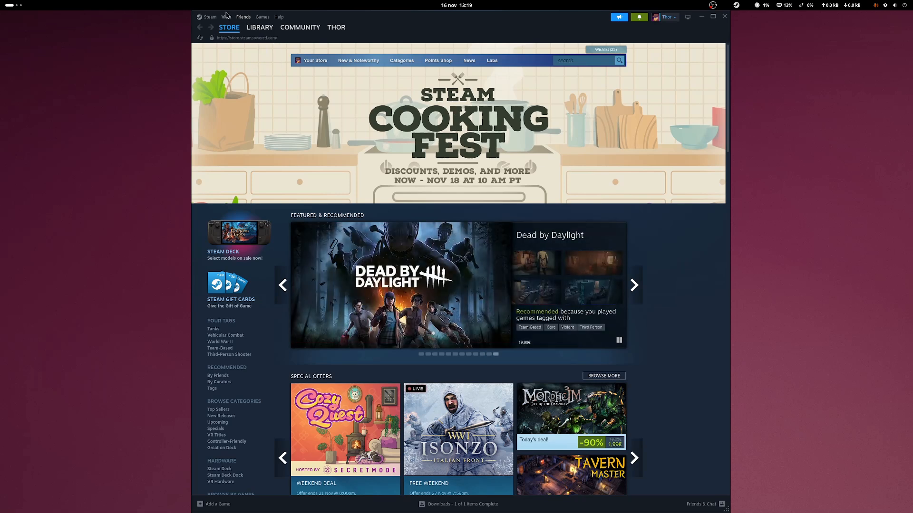
# - Open Steam's Compatibility settings and review the compatibility tools offered for running other titles
pyautogui.click(209, 17)
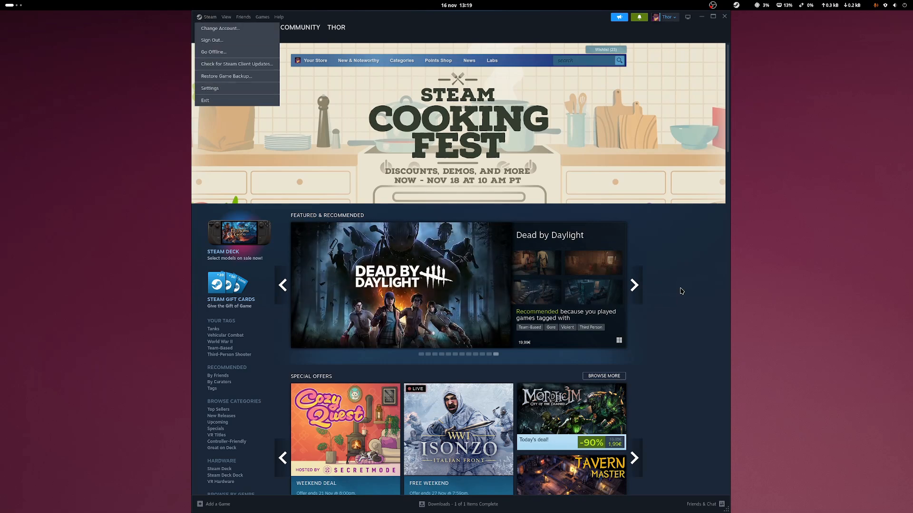
pyautogui.click(211, 89)
pyautogui.press('super')
pyautogui.click(613, 268)
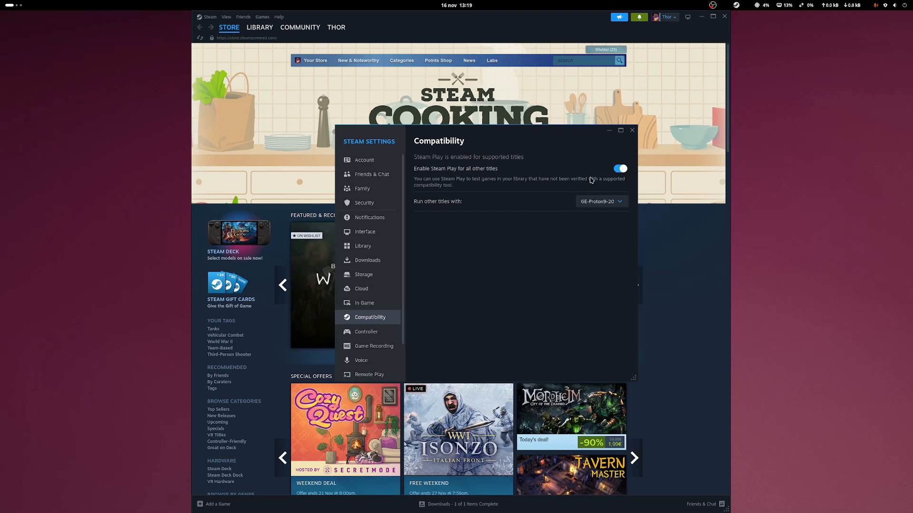
pyautogui.click(620, 205)
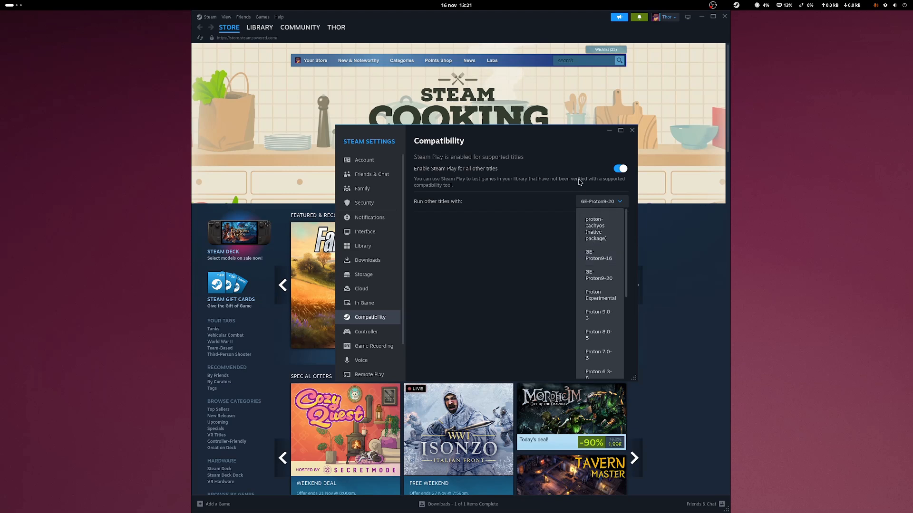
pyautogui.click(583, 147)
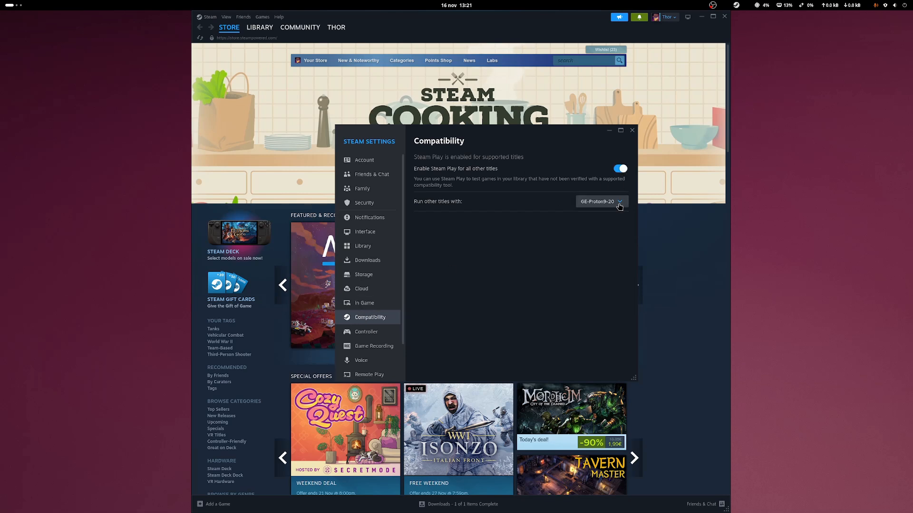
pyautogui.click(601, 202)
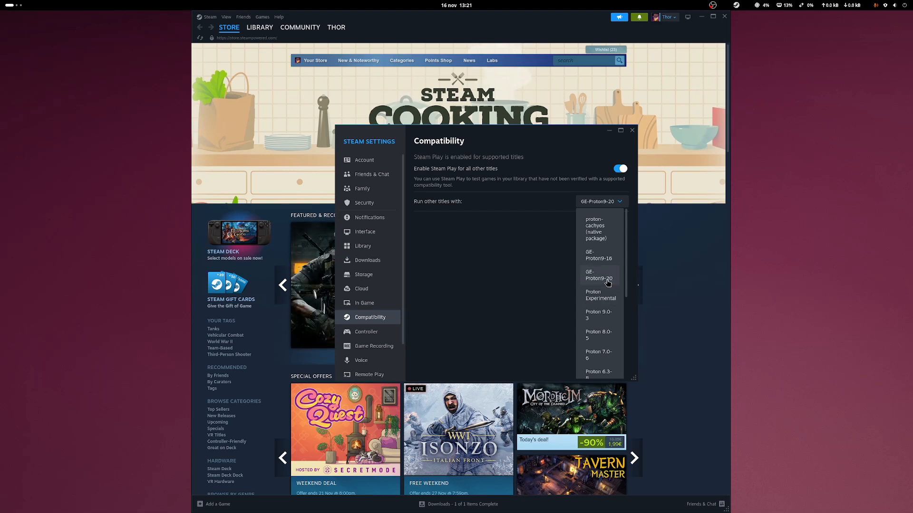
pyautogui.click(571, 137)
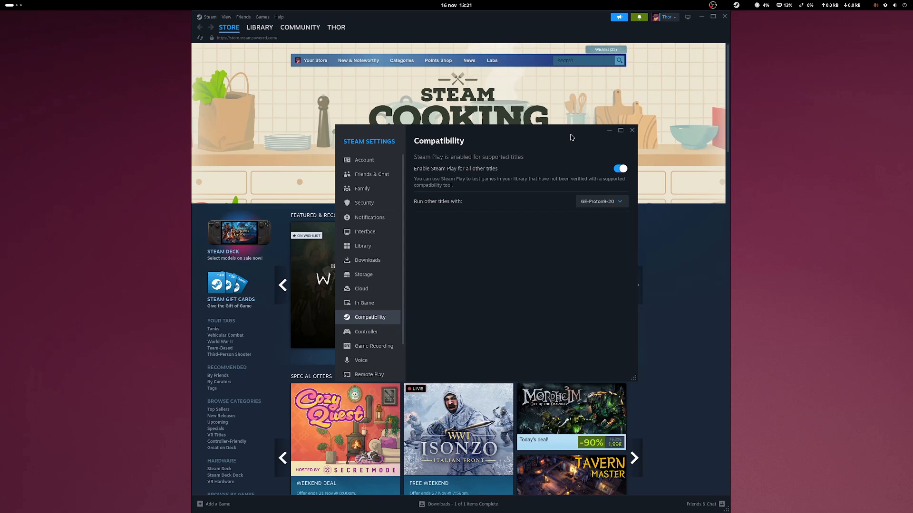
# - Launch ProtonPlus and place its window over the Steam settings
pyautogui.press('super')
pyautogui.write('pro')
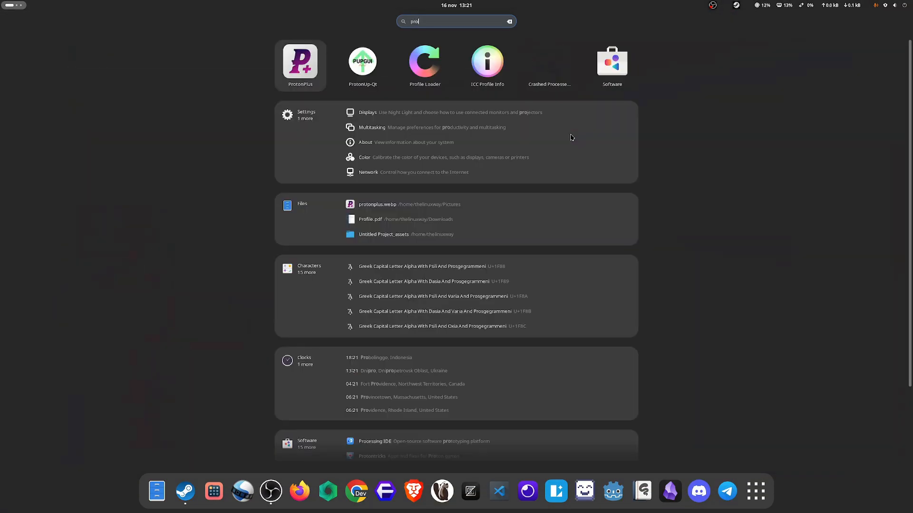
pyautogui.click(297, 65)
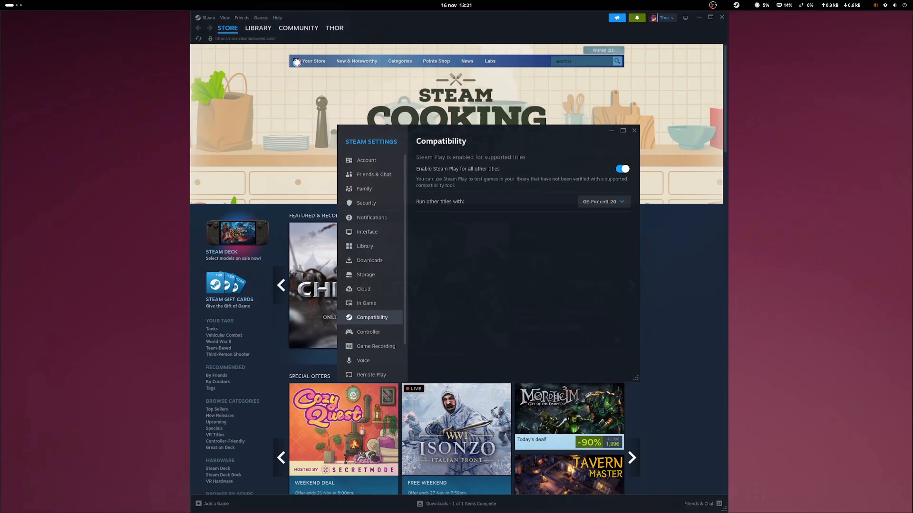
pyautogui.moveTo(520, 144); pyautogui.dragTo(533, 163)
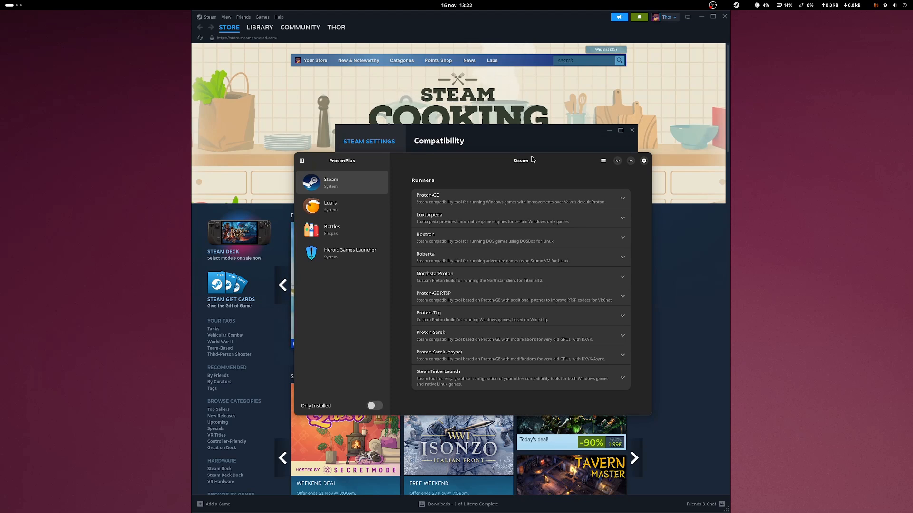
# - Browse the compatibility tools available for Lutris, Bottles and Heroic Games Launcher
pyautogui.click(347, 216)
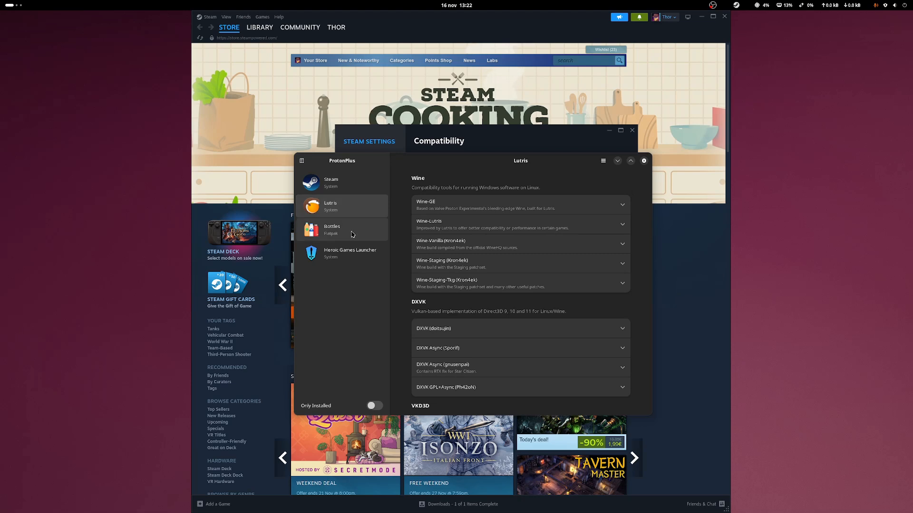
pyautogui.click(350, 231)
pyautogui.click(357, 257)
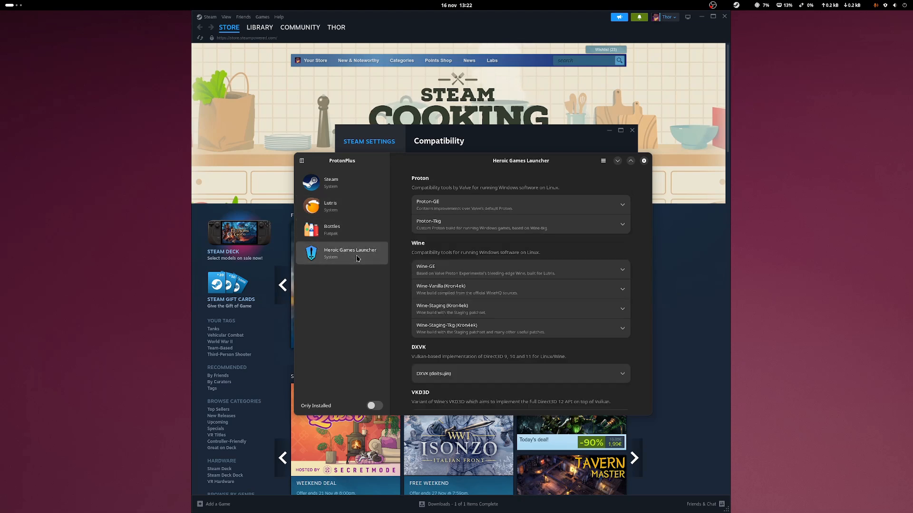
# - View the details in ProtonPlus's About information, close it, and toggle the launcher sidebar off and on
pyautogui.click(603, 162)
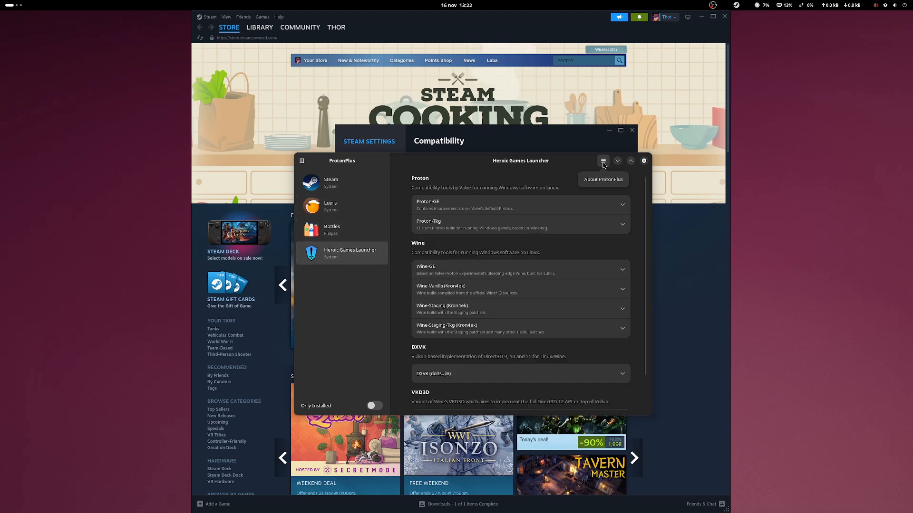
pyautogui.click(603, 180)
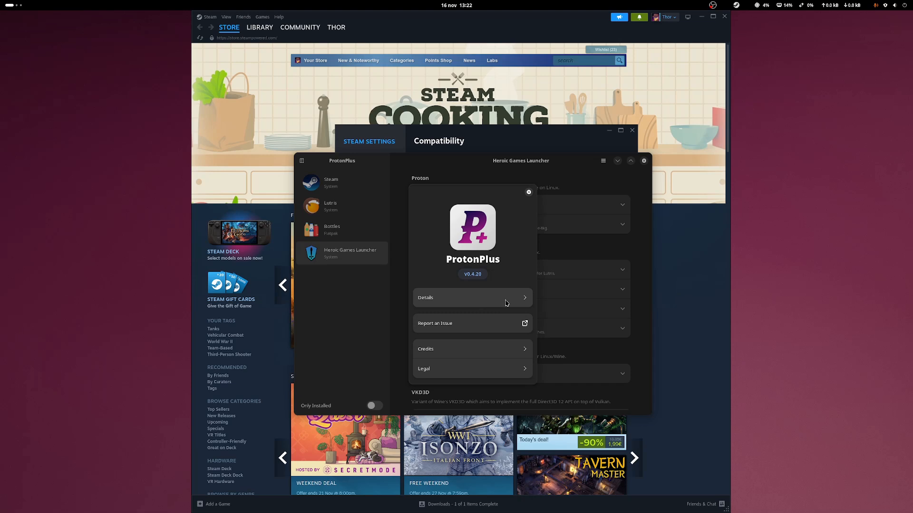
pyautogui.click(517, 299)
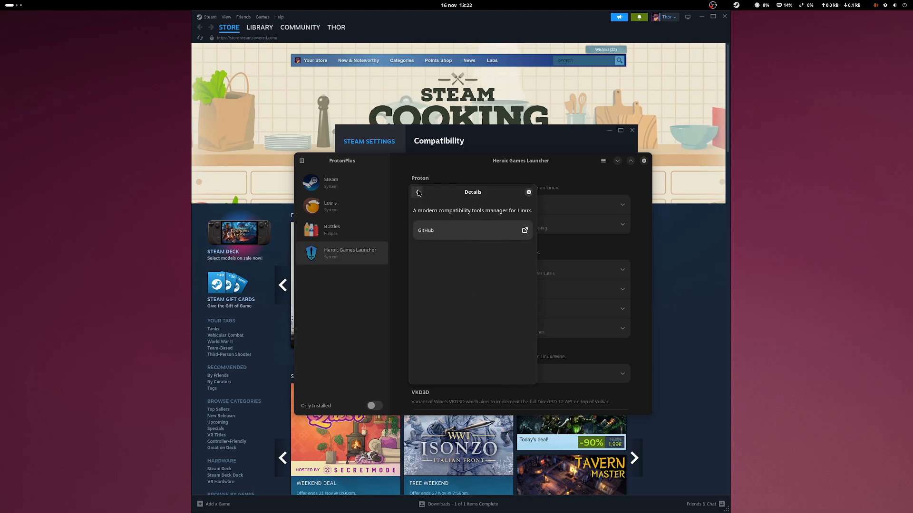
pyautogui.click(419, 193)
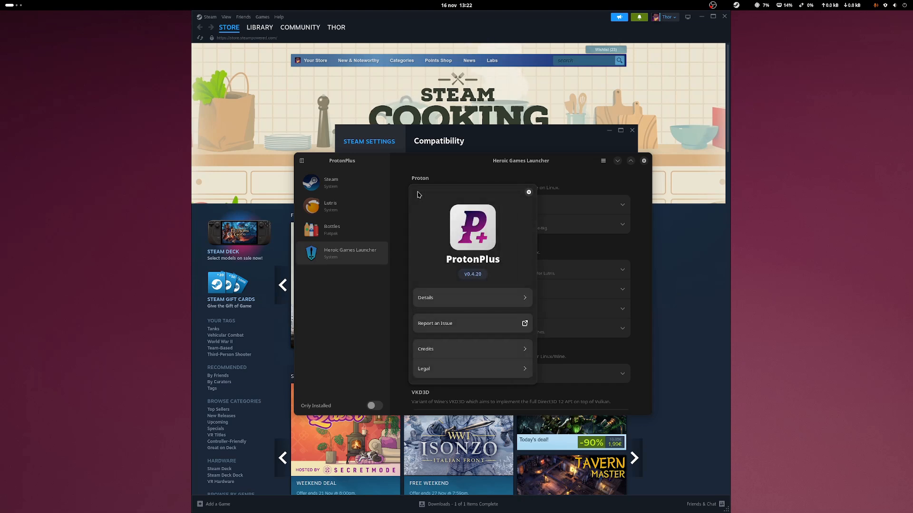
pyautogui.click(528, 193)
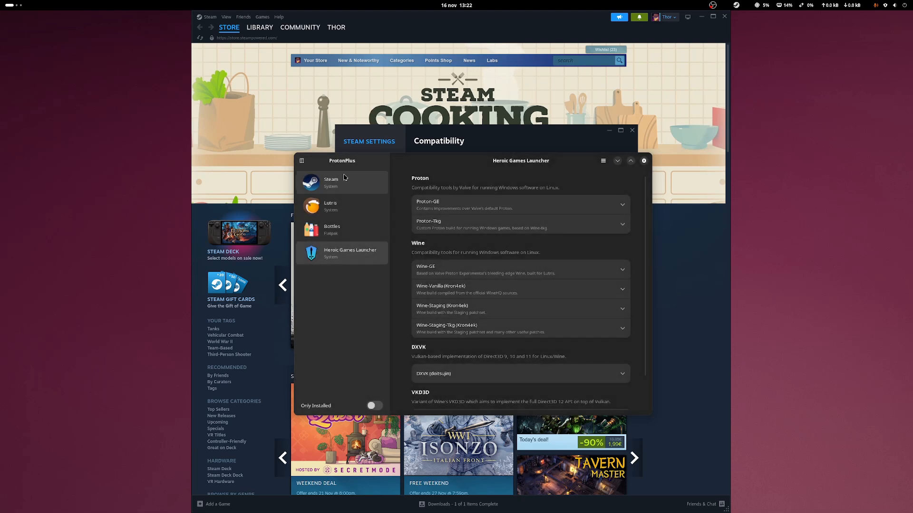
pyautogui.click(303, 162)
pyautogui.click(302, 162)
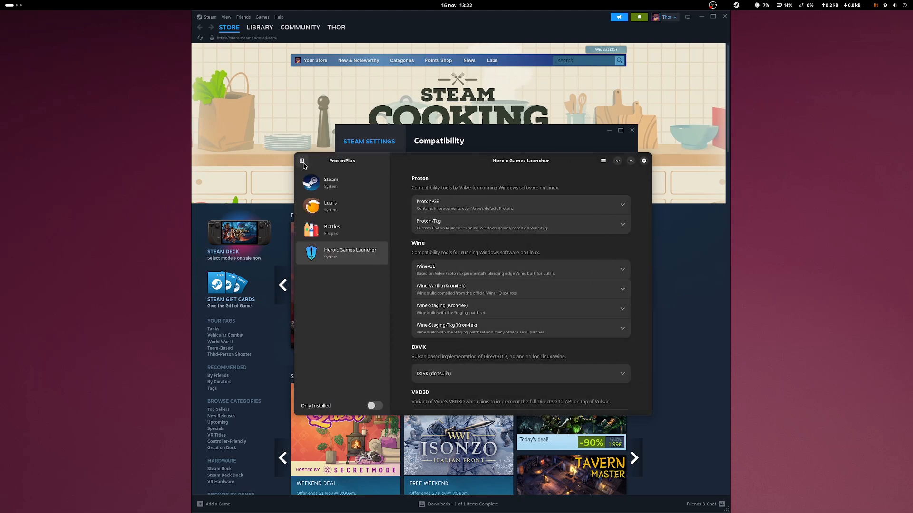
# - Show Steam's runners and expand the Proton-GE version list
pyautogui.click(348, 189)
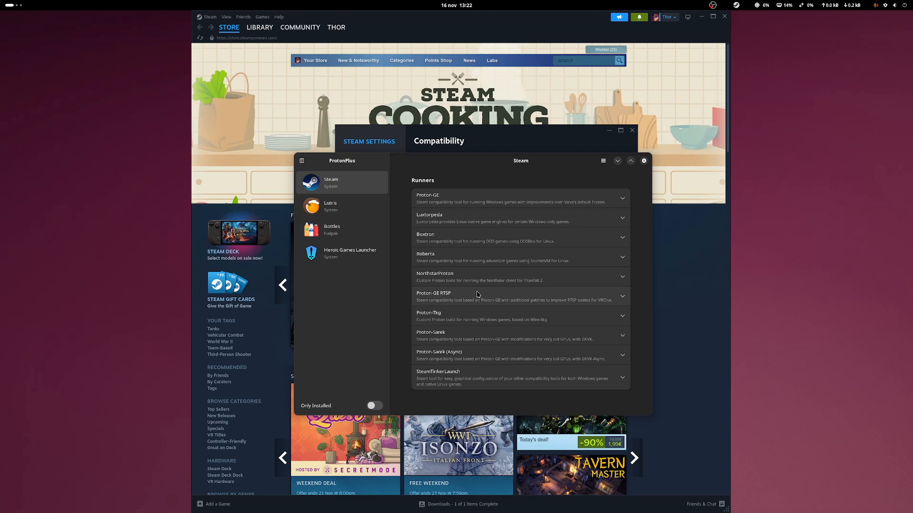
pyautogui.click(623, 220)
pyautogui.click(623, 199)
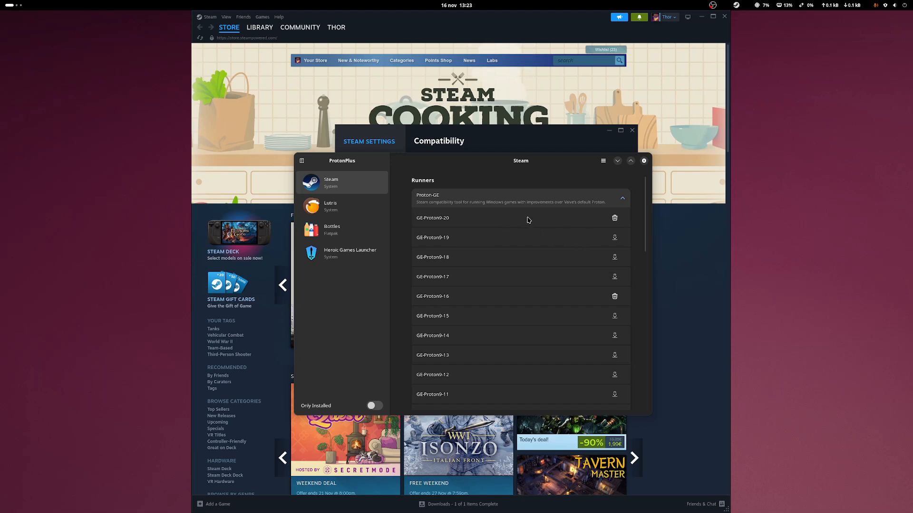
# - Check Steam's compatibility tool choices against the Proton-GE versions installed, and return to ProtonPlus
pyautogui.click(525, 145)
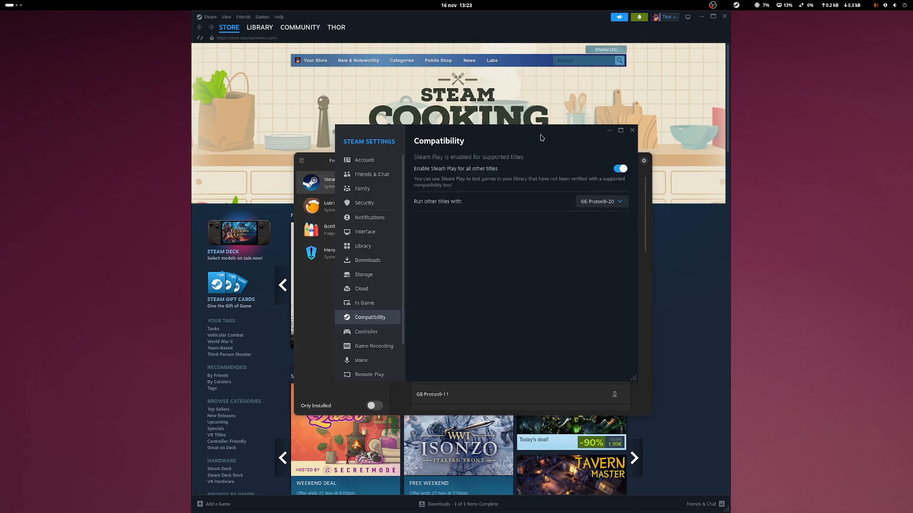
pyautogui.click(594, 203)
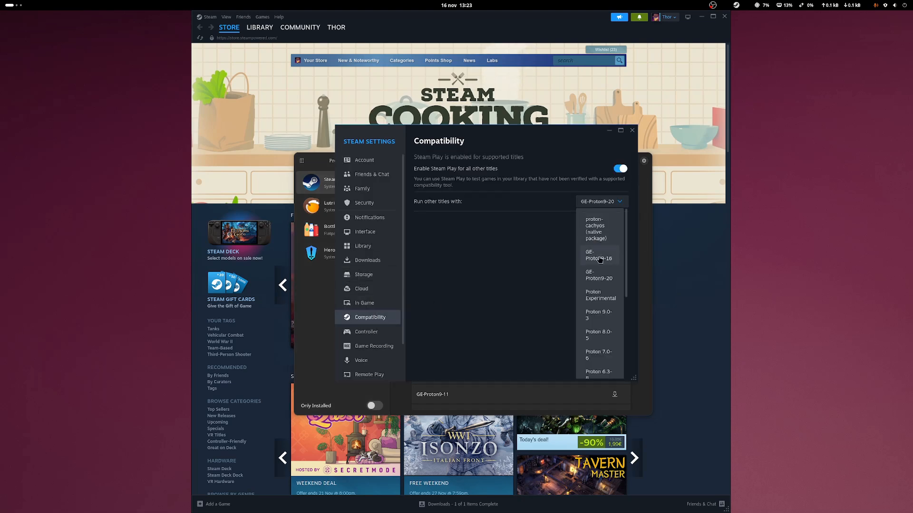
pyautogui.click(570, 147)
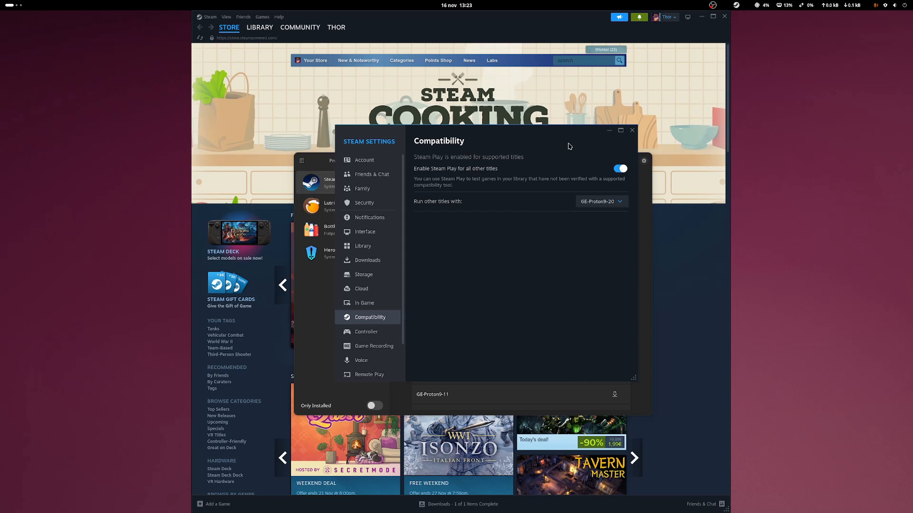
pyautogui.click(322, 162)
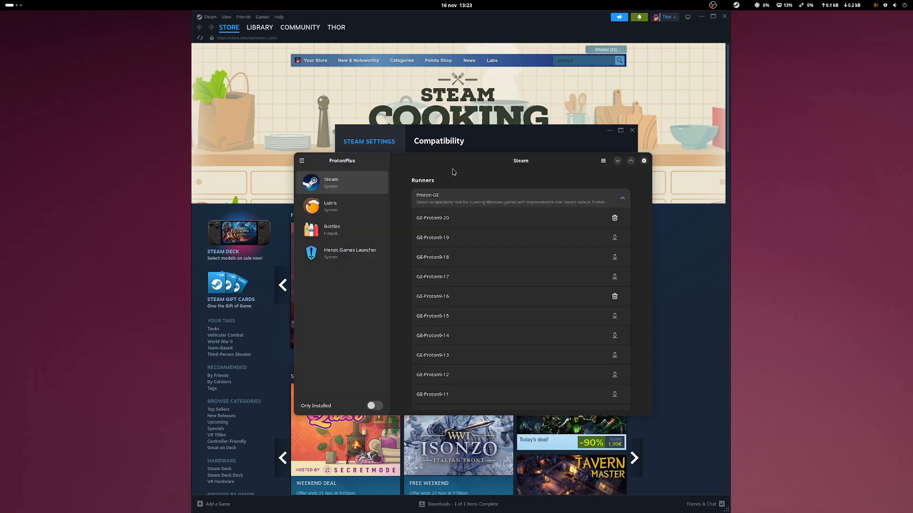
# - Launch ProtonUp-Qt and reposition its window over ProtonPlus
pyautogui.press('super')
pyautogui.write('pro')
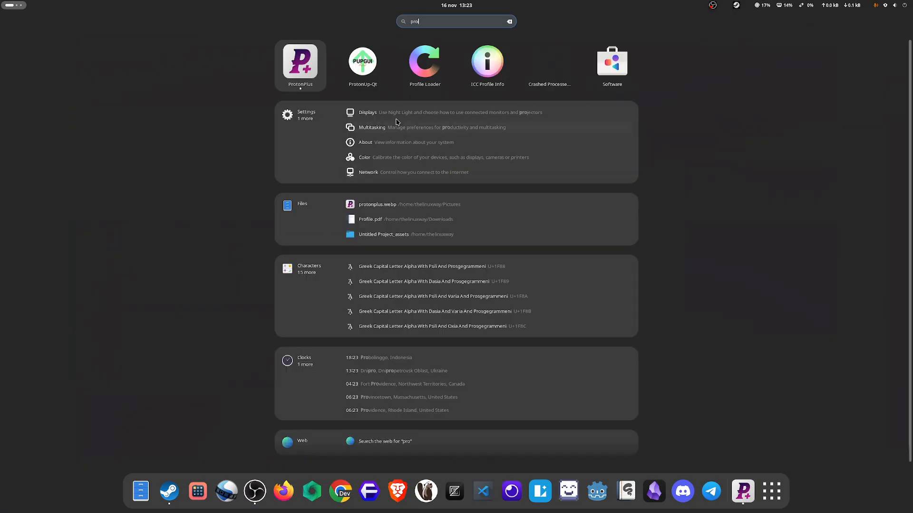
pyautogui.click(362, 64)
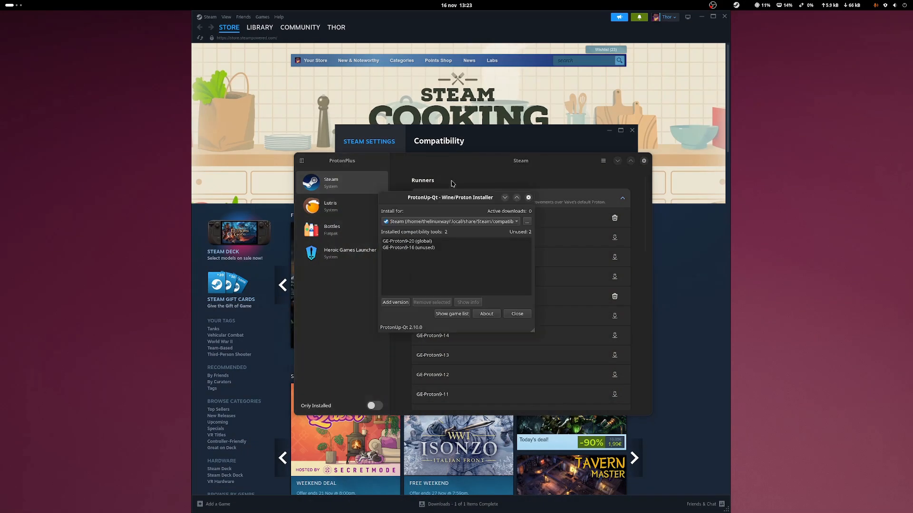
pyautogui.moveTo(395, 202); pyautogui.dragTo(384, 246)
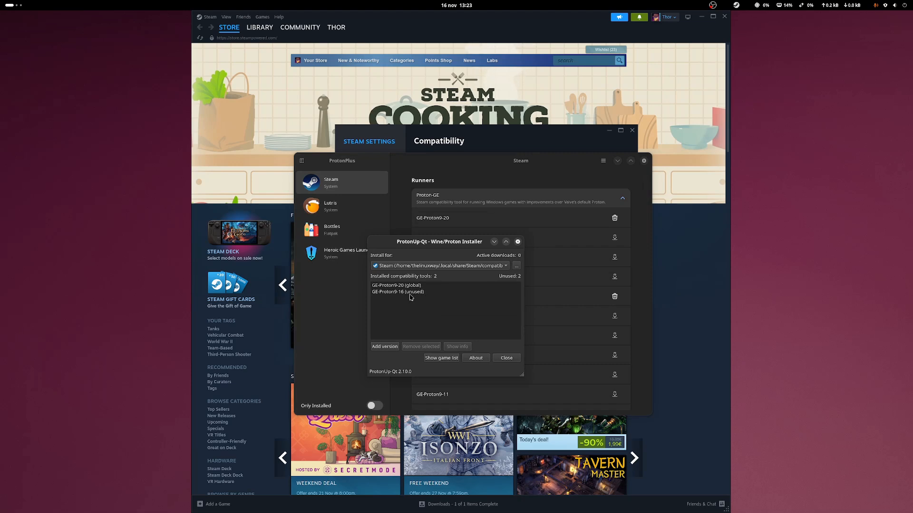
# - Compare the GE-Proton9-16 and GE-Proton9-20 entries in ProtonUp-Qt with ProtonPlus and Steam's Compatibility settings
pyautogui.click(412, 293)
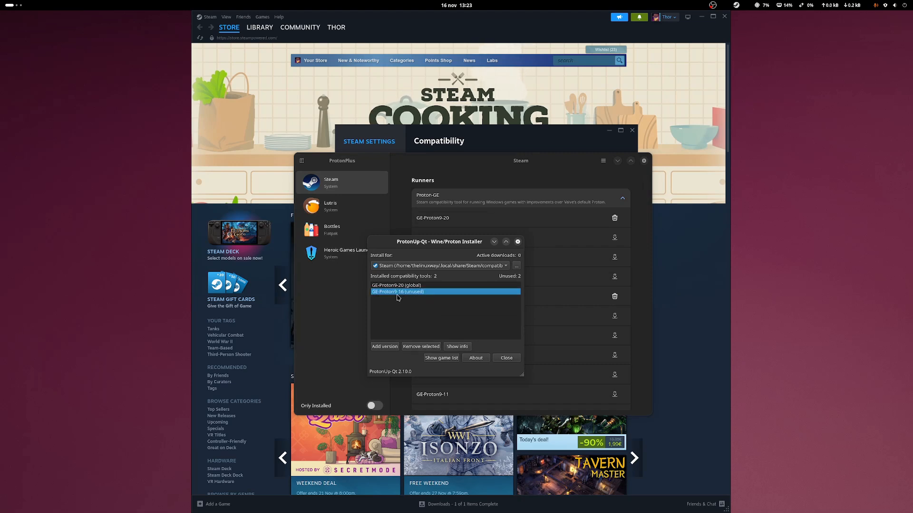
pyautogui.moveTo(449, 247); pyautogui.dragTo(254, 264)
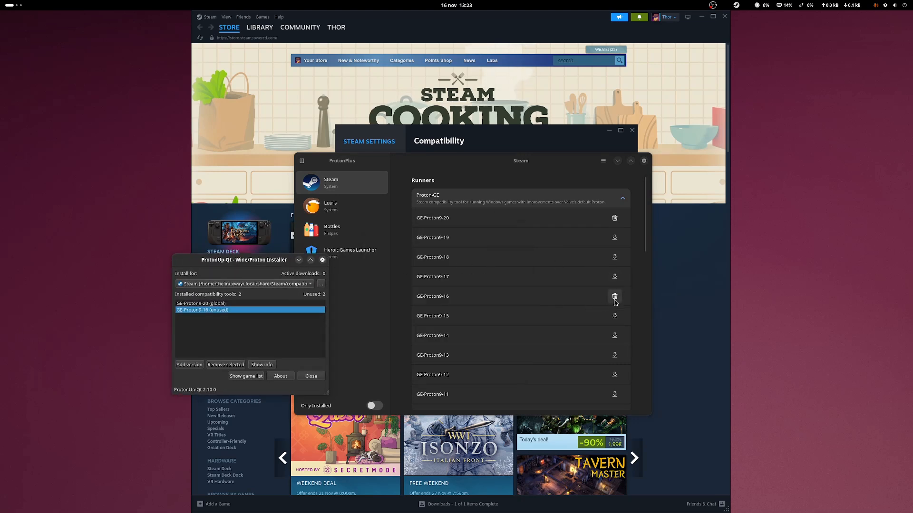
pyautogui.click(227, 304)
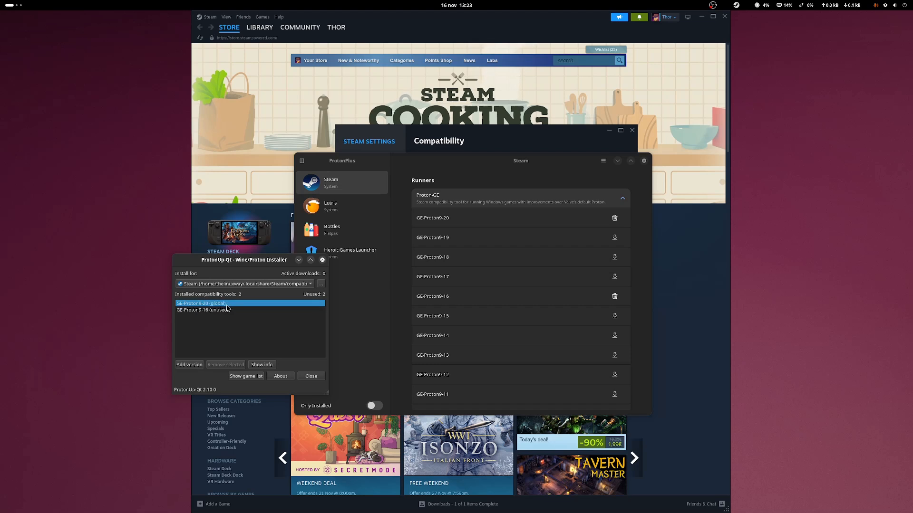
pyautogui.click(488, 140)
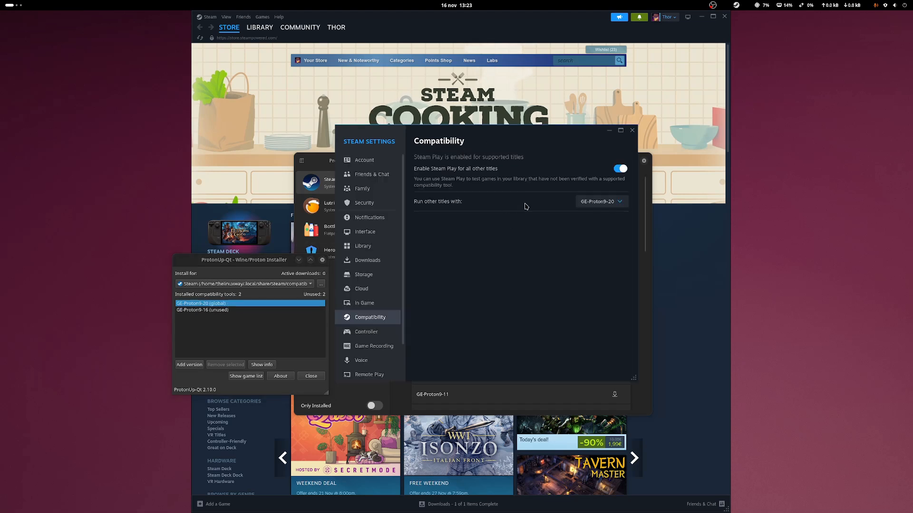
pyautogui.moveTo(245, 261); pyautogui.dragTo(329, 281)
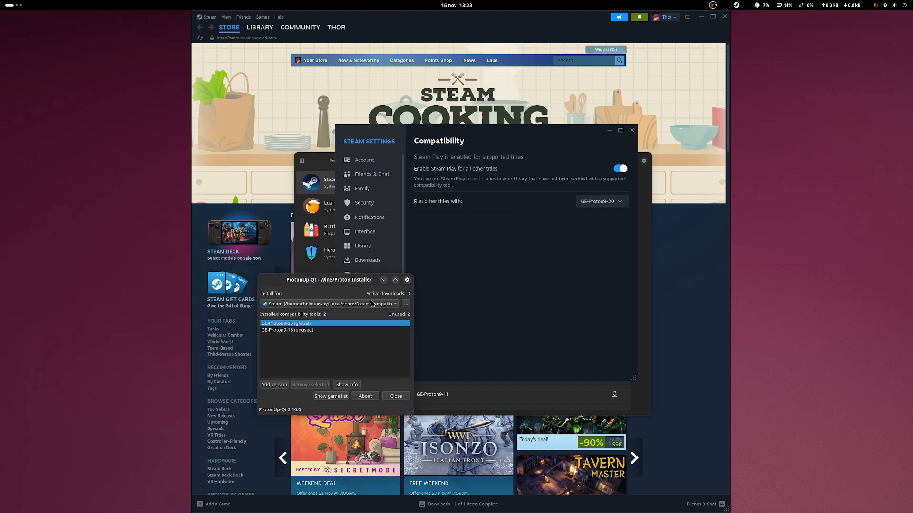
# - Inspect the compatibility tools installed for Lutris and Heroic Proton, and close ProtonUp-Qt to return to ProtonPlus
pyautogui.click(372, 303)
pyautogui.click(363, 316)
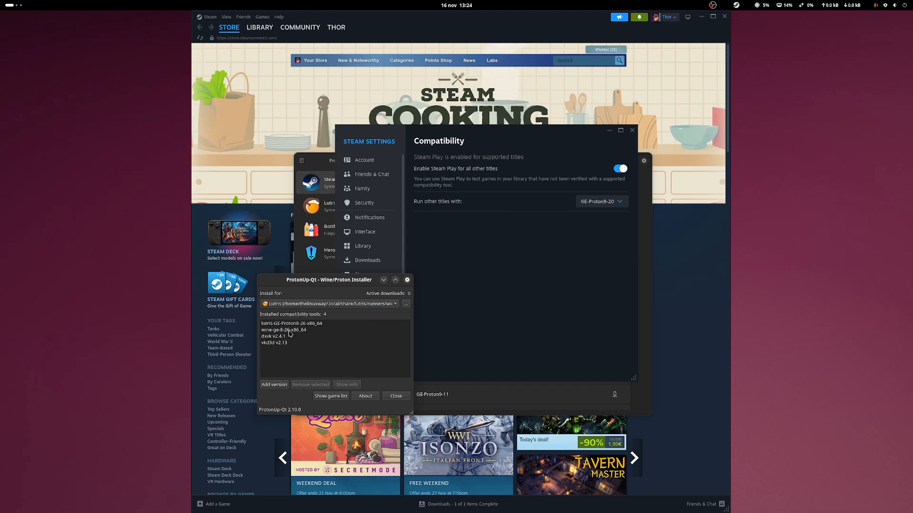
pyautogui.click(325, 306)
pyautogui.click(319, 322)
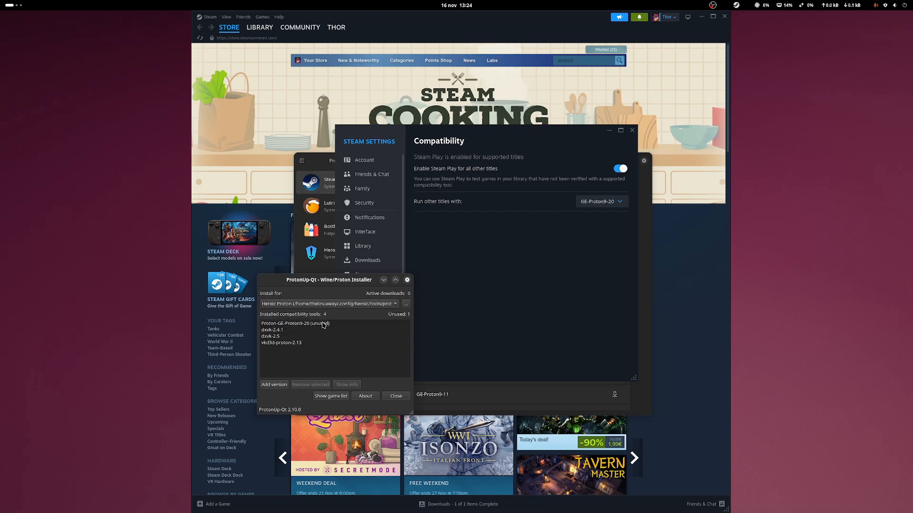
pyautogui.click(407, 280)
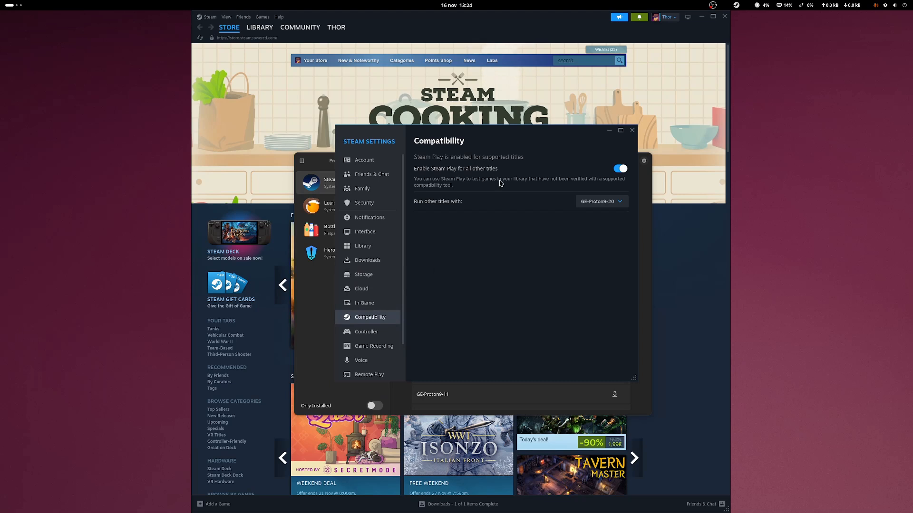
pyautogui.click(327, 168)
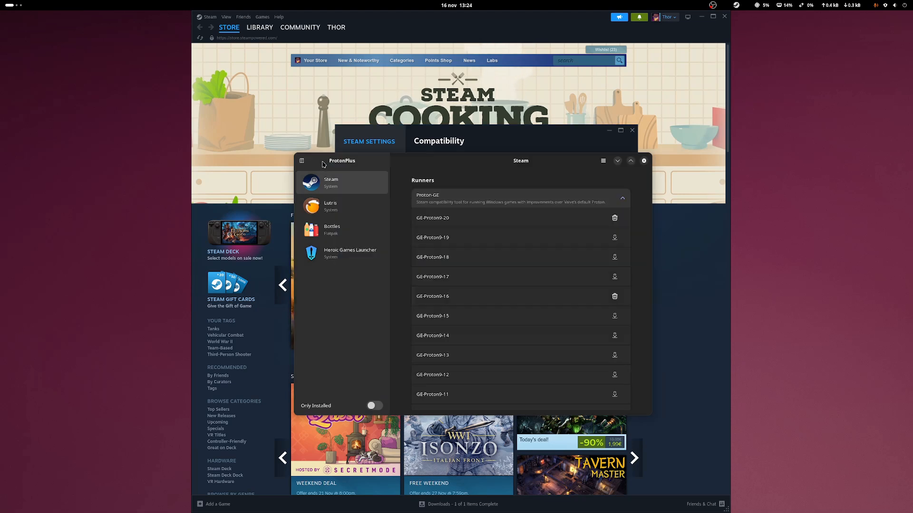
# - Inspect the Wine-GE and Wine-Lutris versions offered for Lutris in ProtonPlus
pyautogui.click(335, 217)
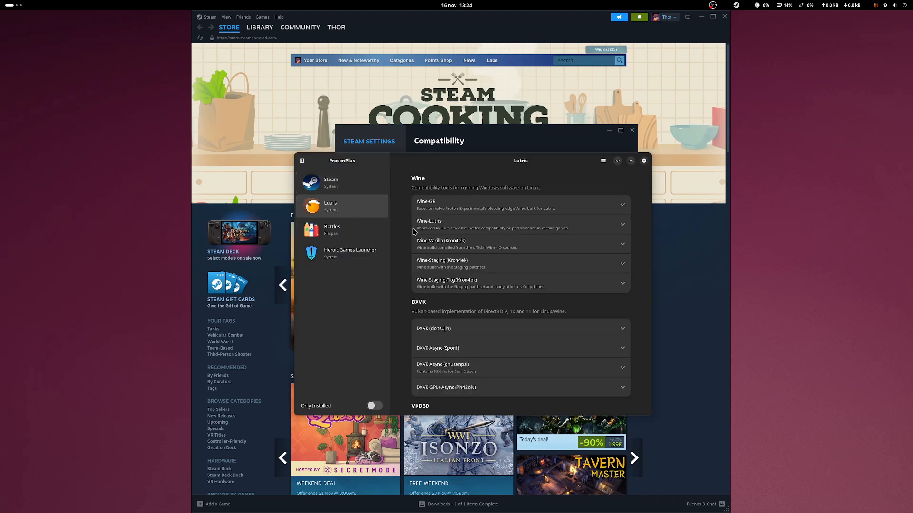
pyautogui.click(539, 207)
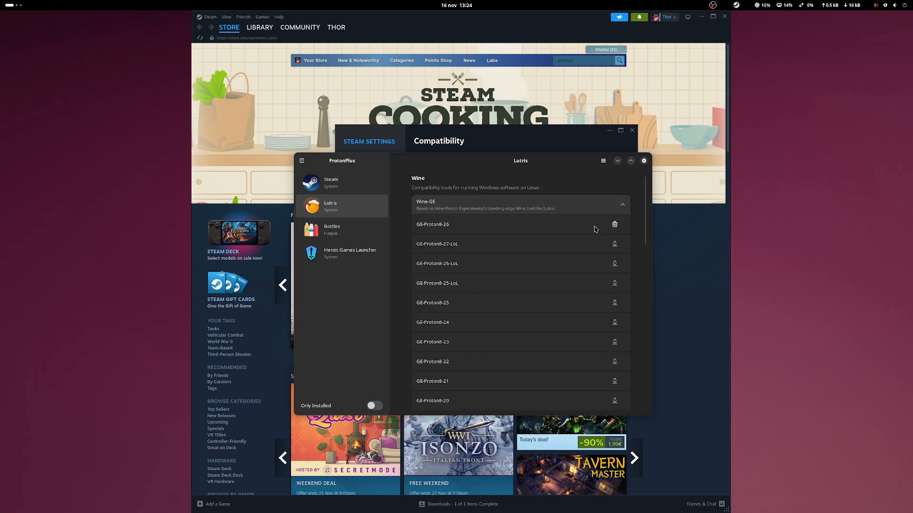
pyautogui.click(623, 204)
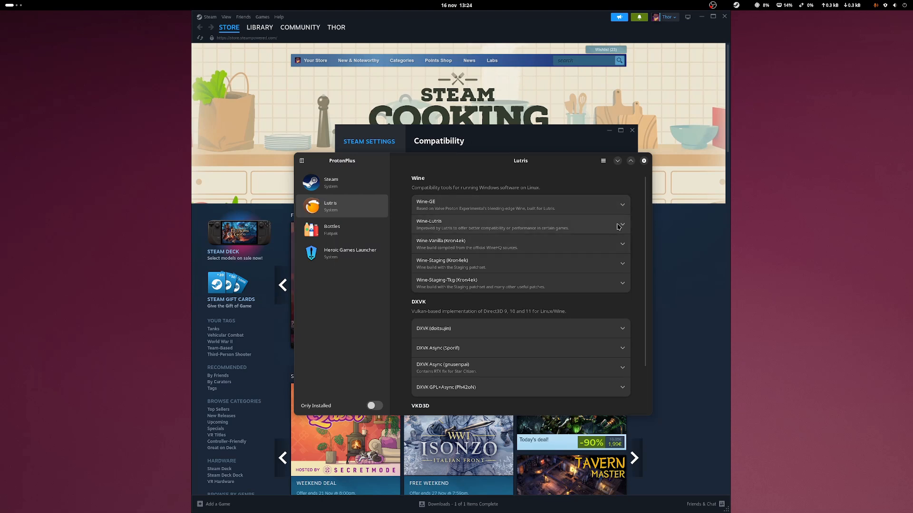
pyautogui.click(618, 226)
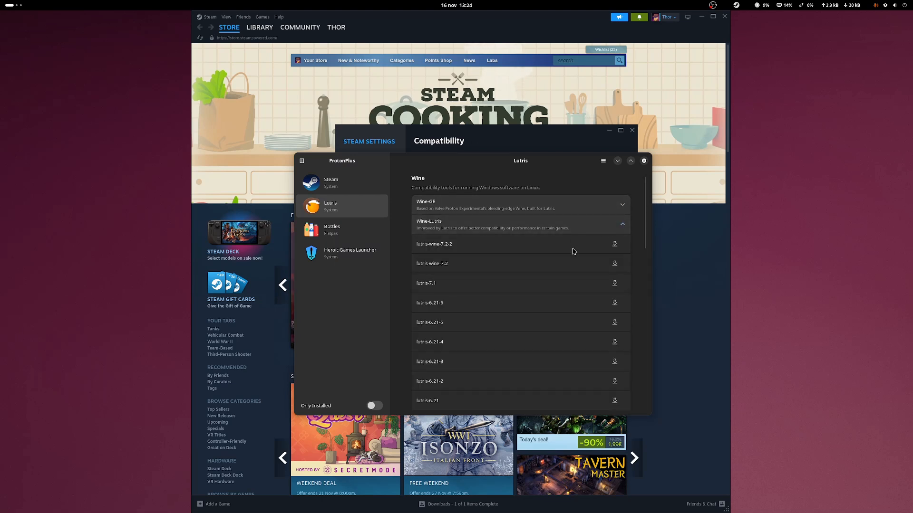
pyautogui.click(590, 225)
# - Inspect the Proton-GE versions listed for Bottles and for Heroic Games Launcher
pyautogui.click(335, 231)
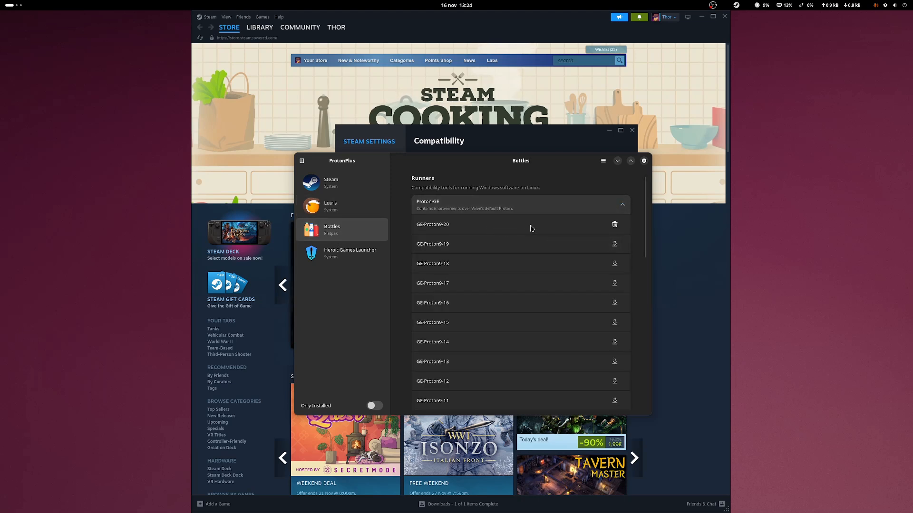
pyautogui.click(620, 207)
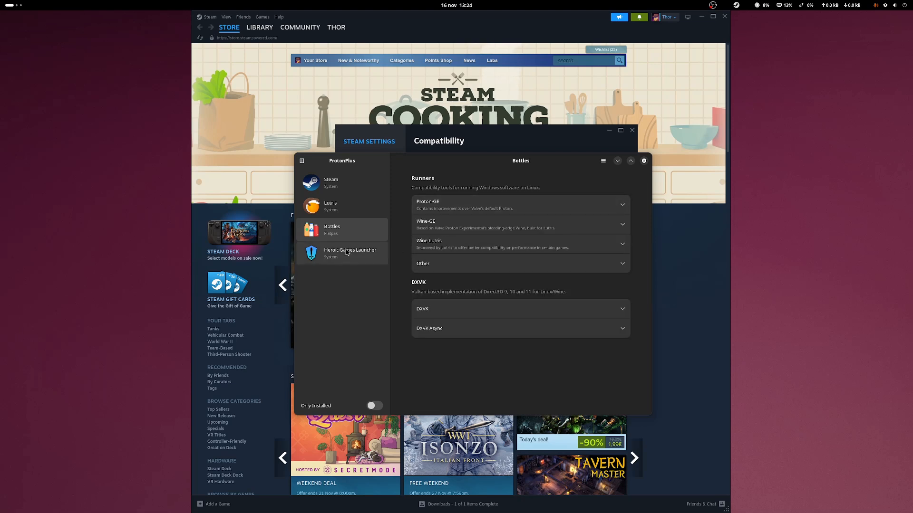
pyautogui.click(341, 258)
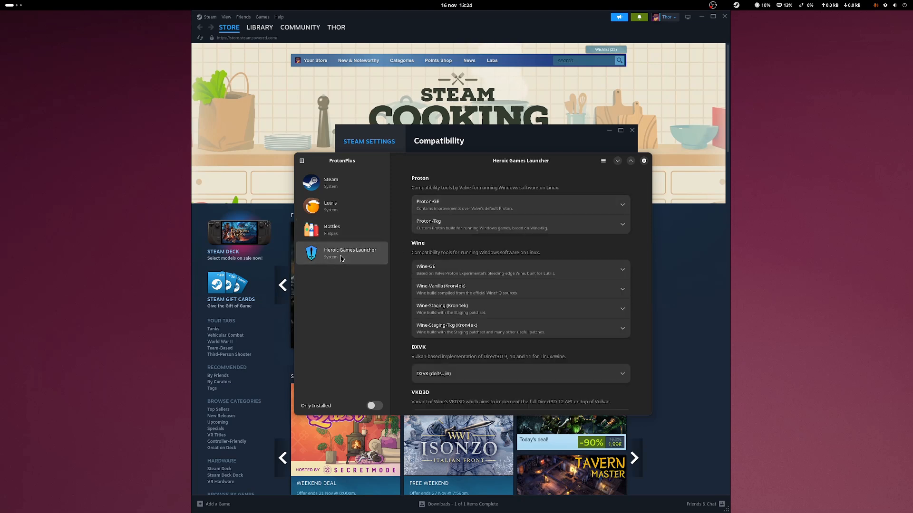
pyautogui.click(581, 207)
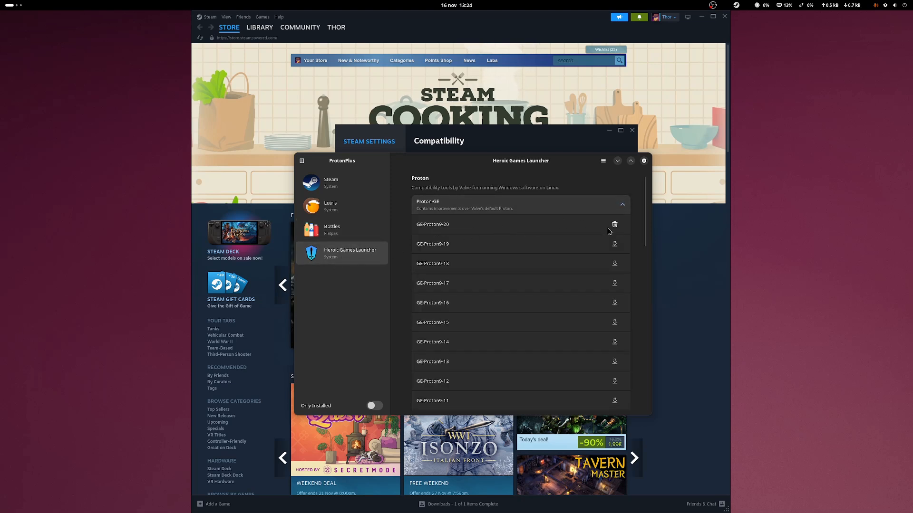
pyautogui.click(623, 204)
# - Close the Steam settings and the Steam window, leaving ProtonPlus alone on the desktop
pyautogui.moveTo(540, 160); pyautogui.dragTo(540, 164)
pyautogui.click(550, 144)
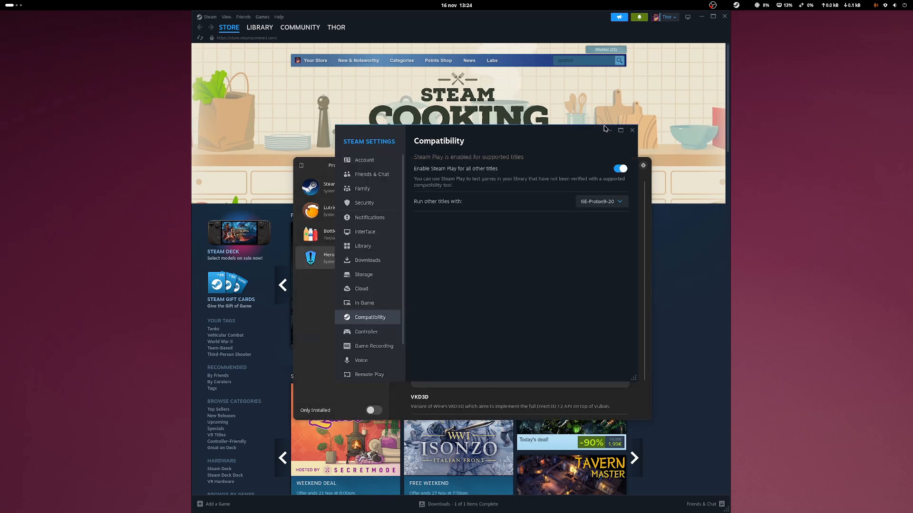
pyautogui.click(632, 129)
pyautogui.click(725, 17)
pyautogui.moveTo(485, 168); pyautogui.dragTo(481, 162)
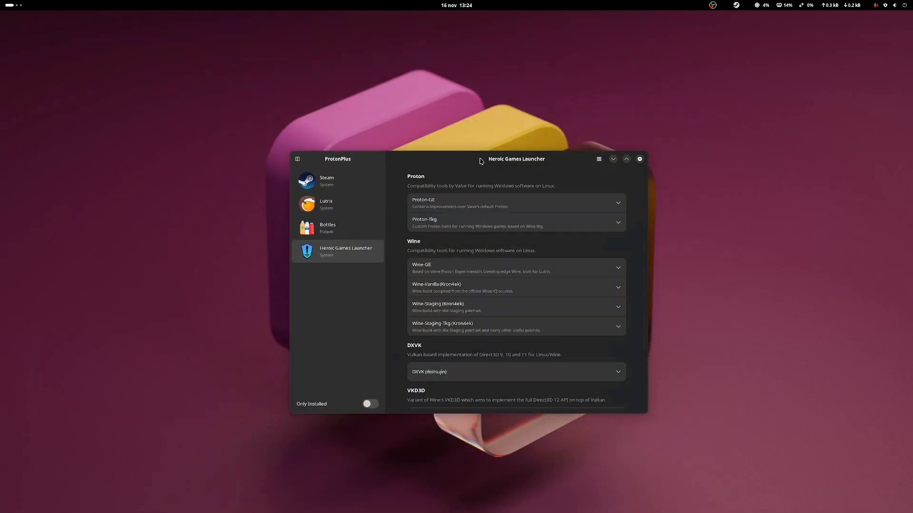
# - Launch Lutris and place the ProtonPlus window beside it without overlap
pyautogui.press('super')
pyautogui.write('lut')
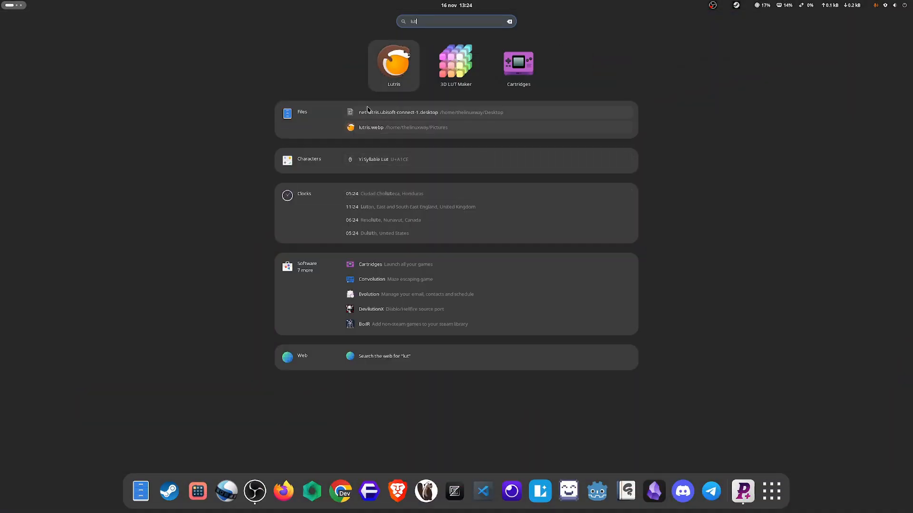
pyautogui.click(393, 66)
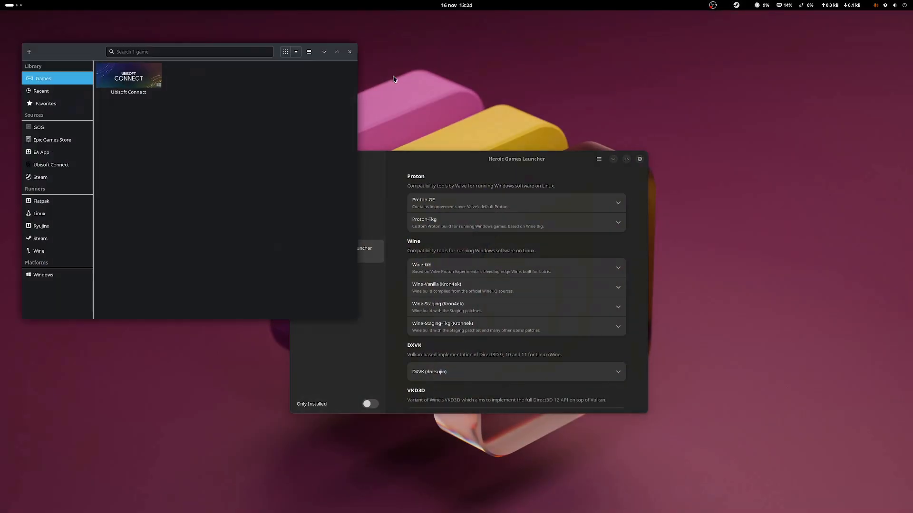
pyautogui.moveTo(466, 163); pyautogui.dragTo(680, 78)
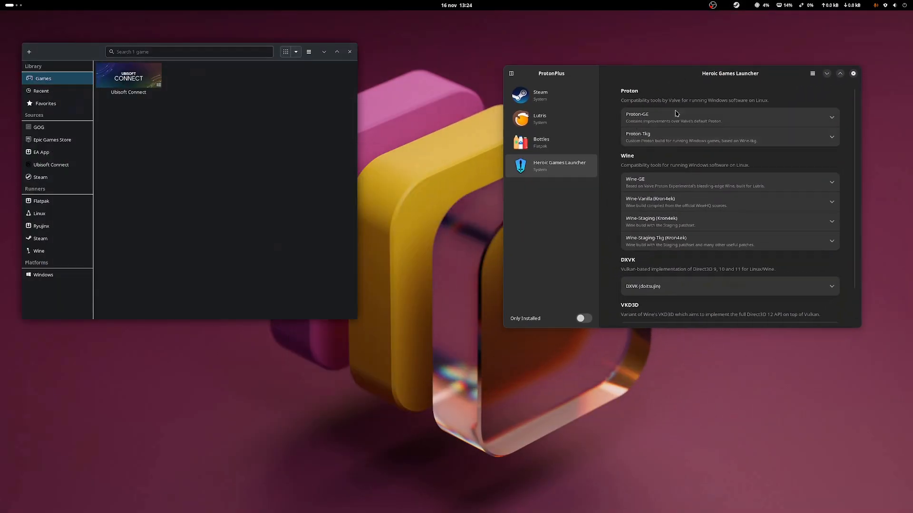
# - Show the Wine-GE versions for Lutris in ProtonPlus, and enlarge and reposition the Lutris window
pyautogui.click(540, 119)
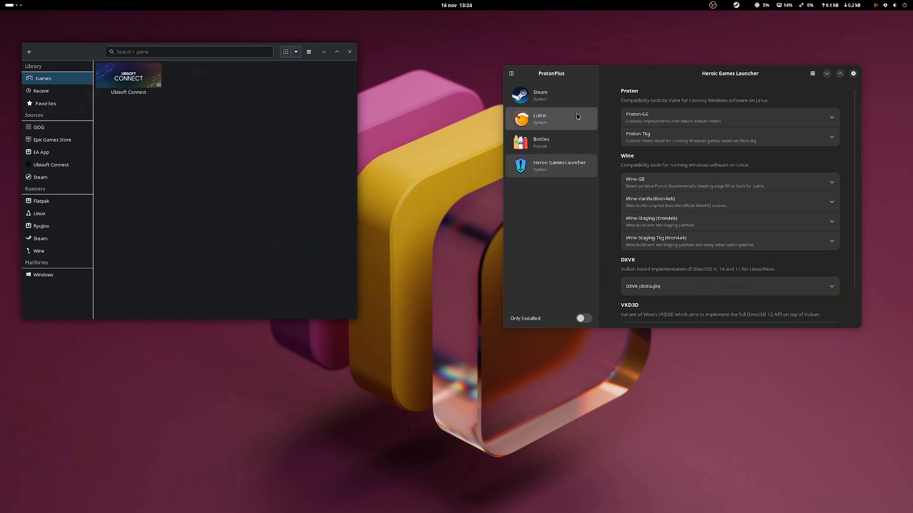
pyautogui.click(707, 121)
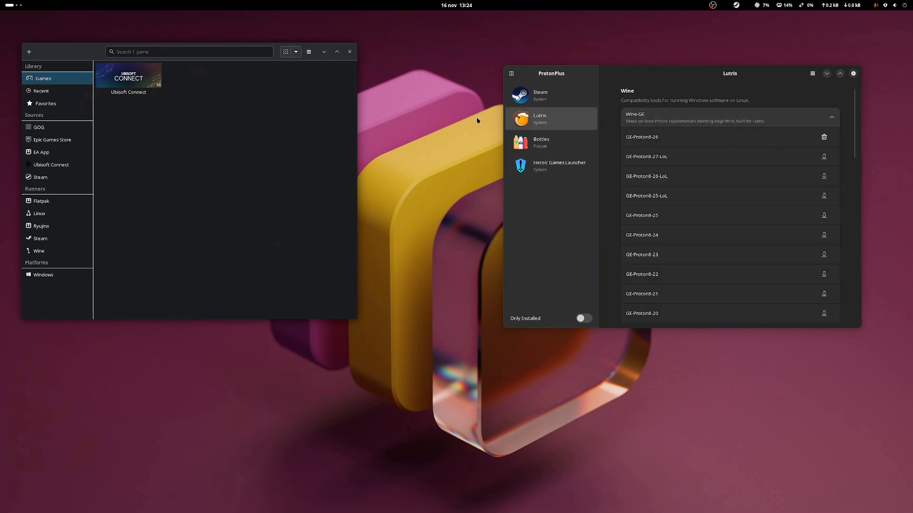
pyautogui.moveTo(74, 52); pyautogui.dragTo(140, 58)
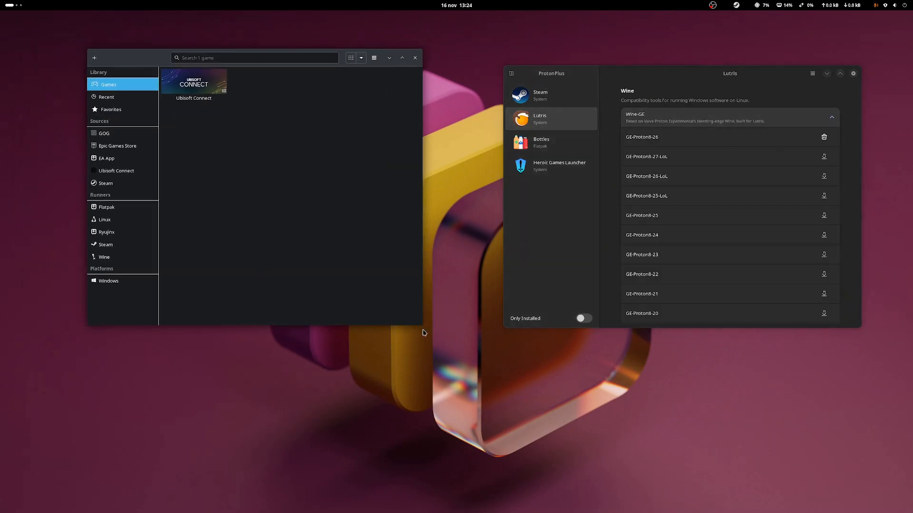
pyautogui.moveTo(422, 326); pyautogui.dragTo(489, 358)
pyautogui.moveTo(135, 54); pyautogui.dragTo(112, 48)
# - Open the Lutris preferences and reposition the settings window over the game library
pyautogui.click(418, 53)
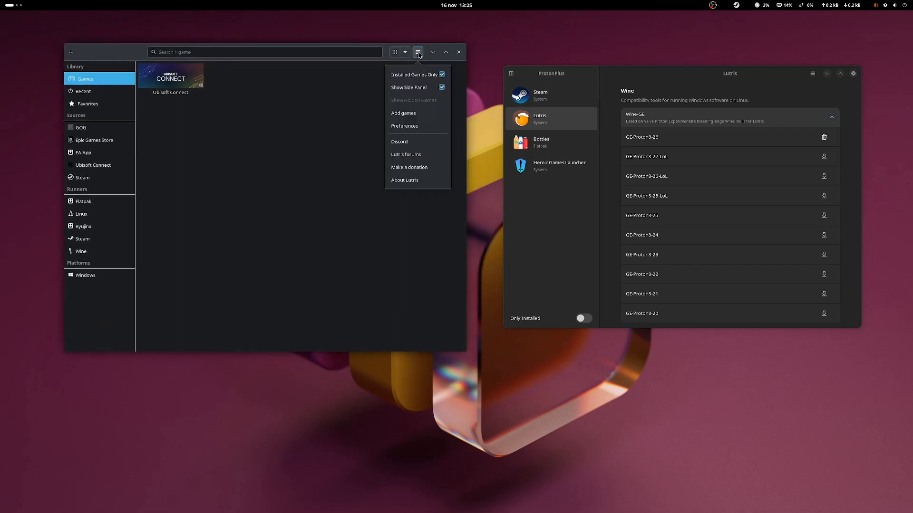
pyautogui.click(412, 128)
pyautogui.moveTo(276, 96); pyautogui.dragTo(304, 102)
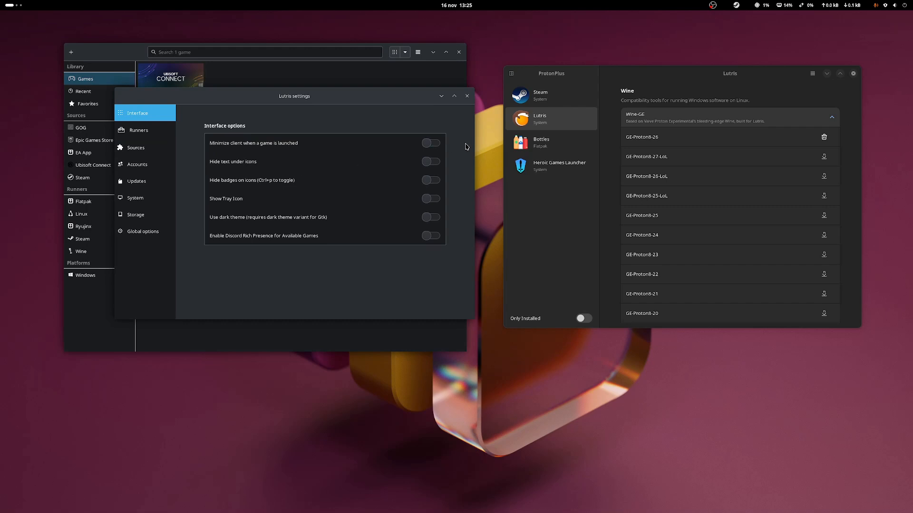
# - Try the options to minimize the client on game launch and hide text under icons, switching both back off
pyautogui.click(431, 144)
pyautogui.click(434, 145)
pyautogui.click(433, 163)
pyautogui.click(433, 163)
# - Enable Show Tray Icon in the Lutris interface options
pyautogui.click(429, 204)
pyautogui.click(431, 201)
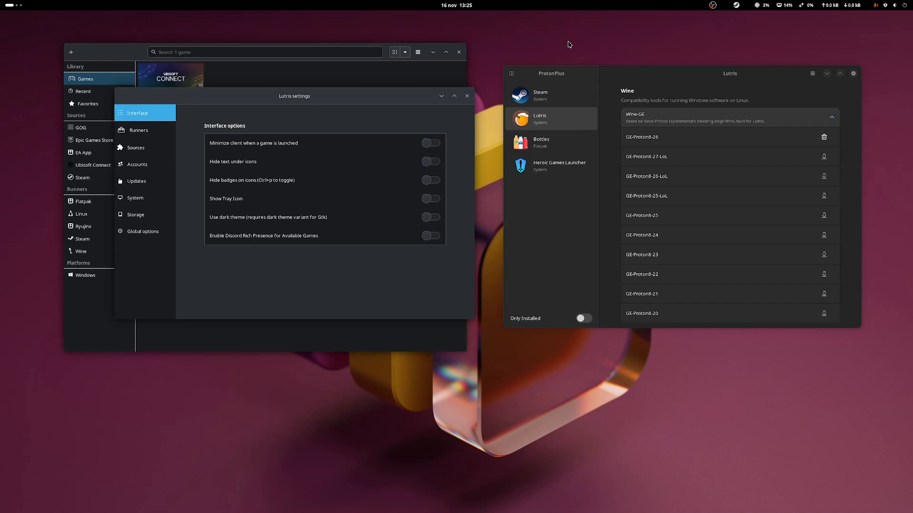
pyautogui.click(428, 202)
# - Review the game source integrations in the Lutris settings, from GOG to Steam for Windows
pyautogui.click(152, 154)
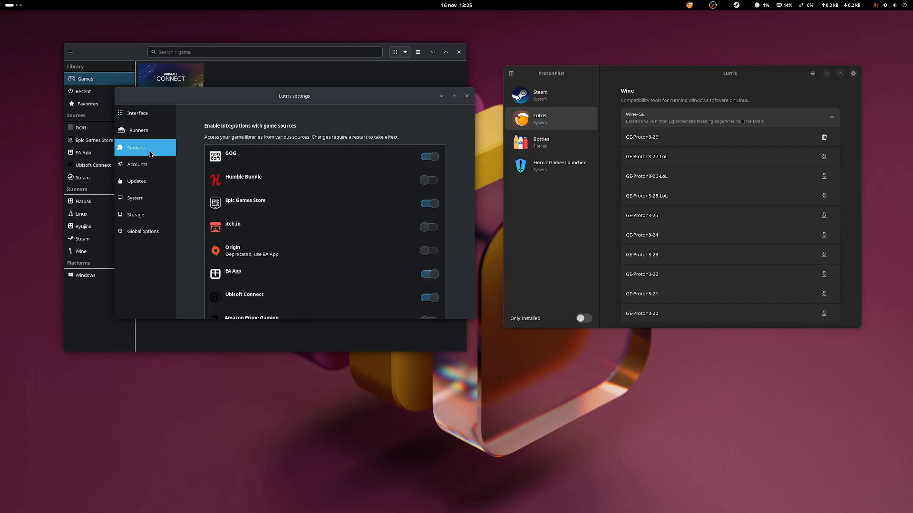
pyautogui.moveTo(311, 96); pyautogui.dragTo(421, 91)
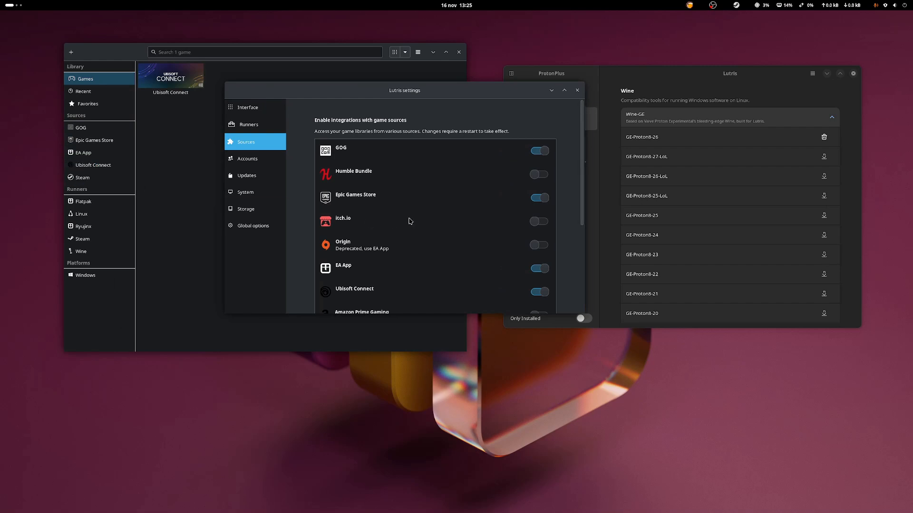
pyautogui.scroll(-3, 447, 228)
pyautogui.scroll(-3, 446, 228)
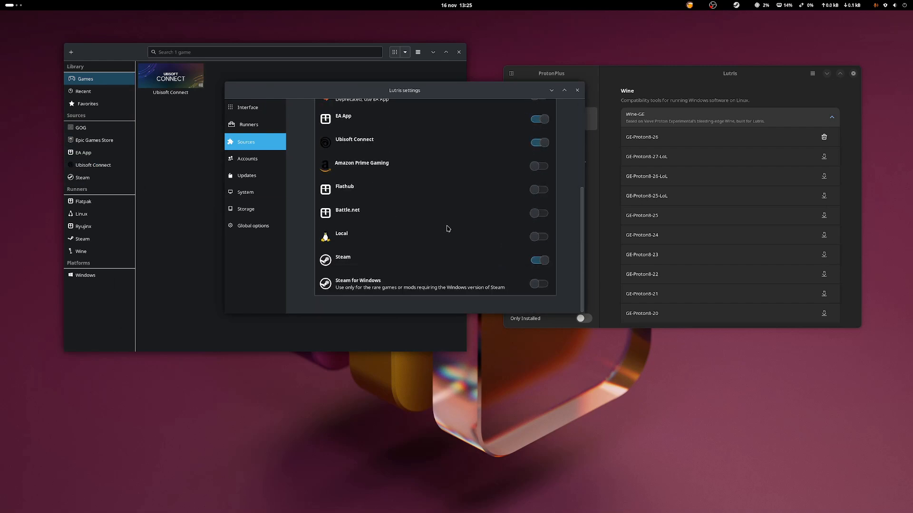
pyautogui.scroll(2, 457, 226)
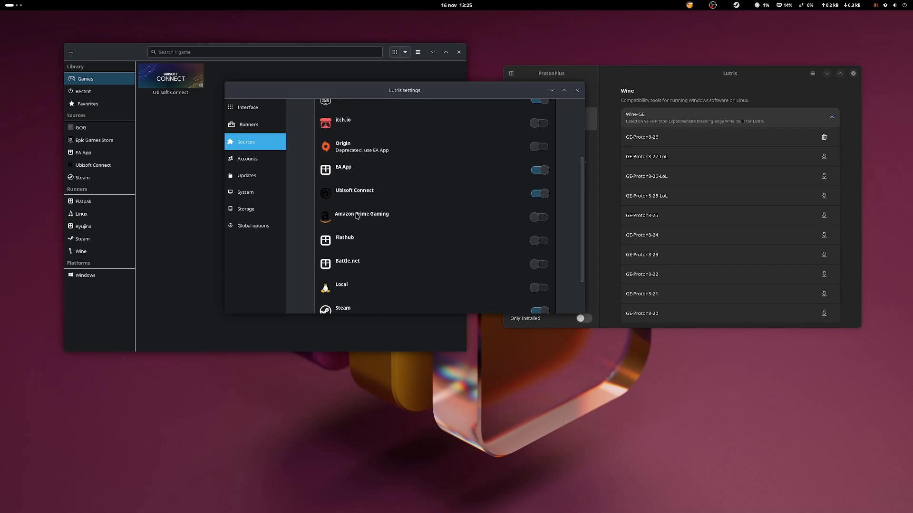
pyautogui.scroll(2, 394, 181)
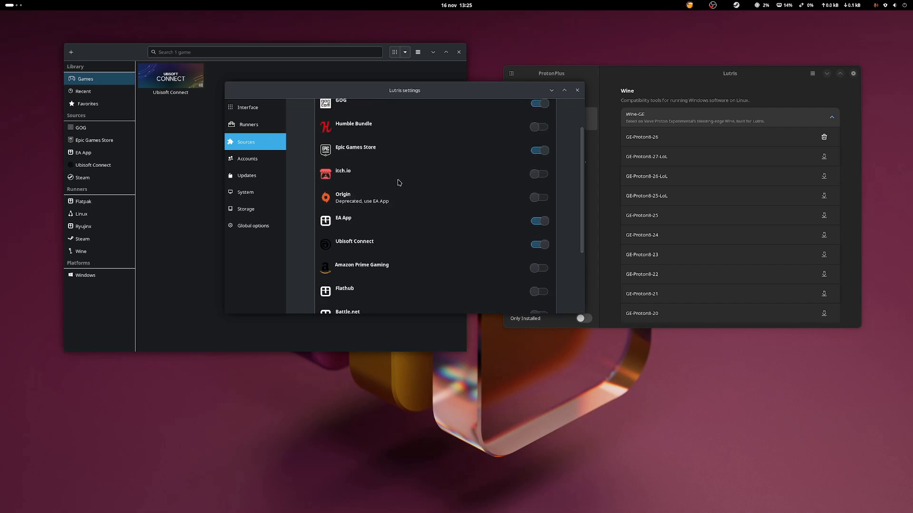
pyautogui.scroll(2, 365, 172)
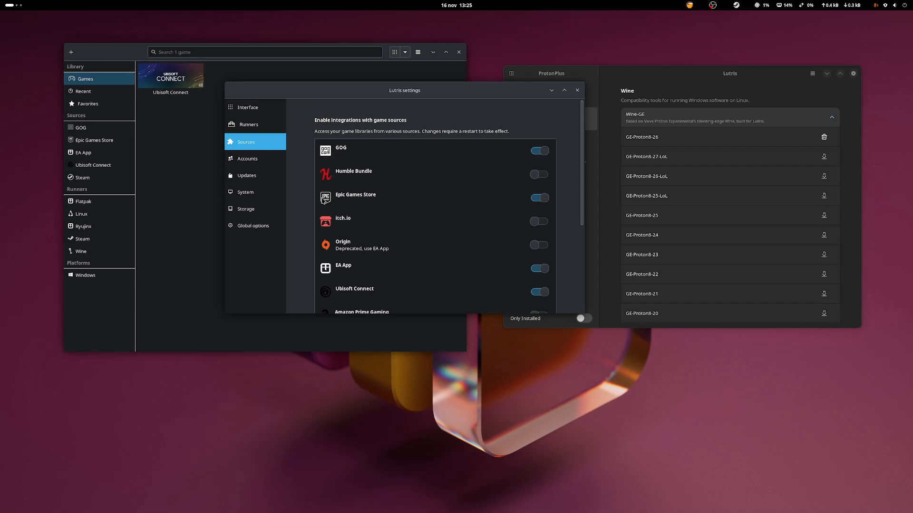
# - Look through the Lutris global options, including the display, Gamescope, CPU and game execution settings
pyautogui.click(259, 196)
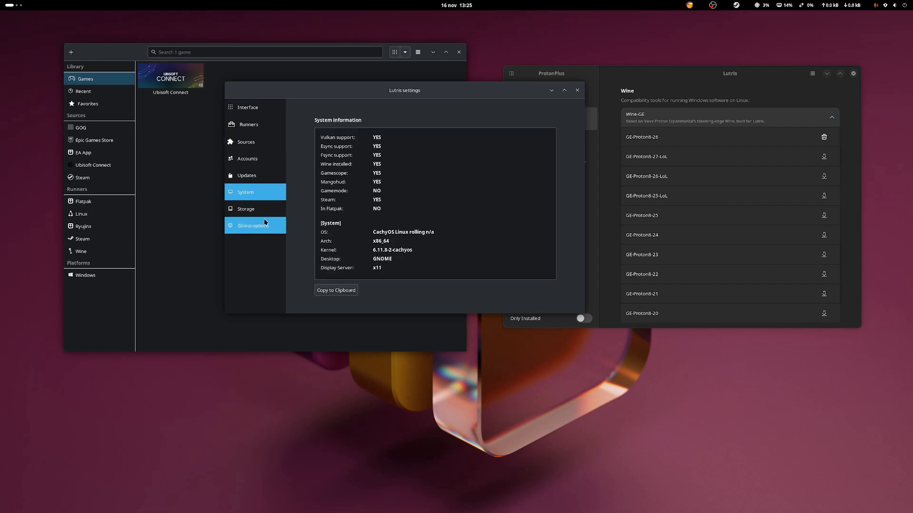
pyautogui.click(264, 213)
pyautogui.click(265, 228)
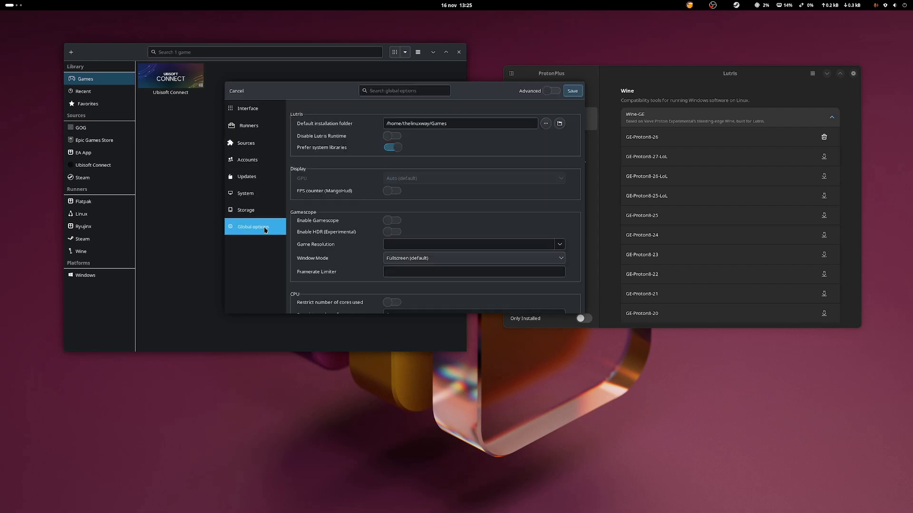
pyautogui.scroll(-1, 529, 169)
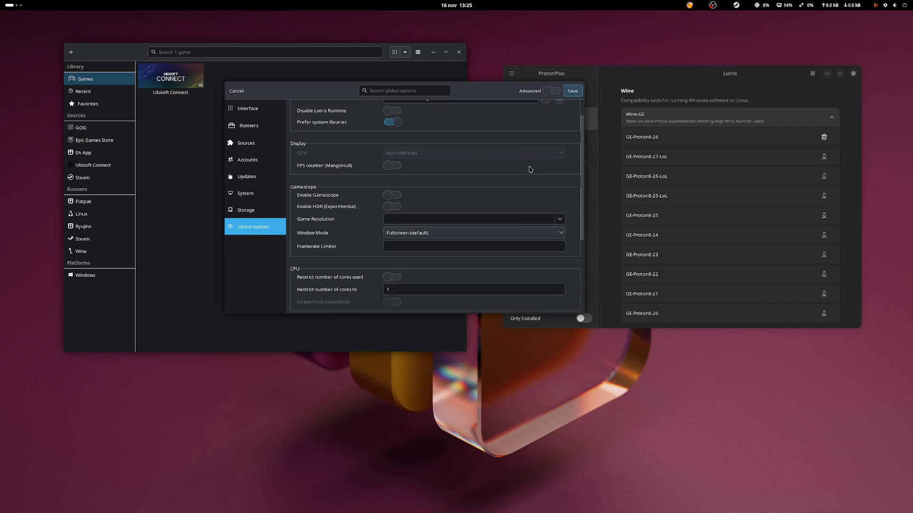
pyautogui.scroll(-5, 567, 170)
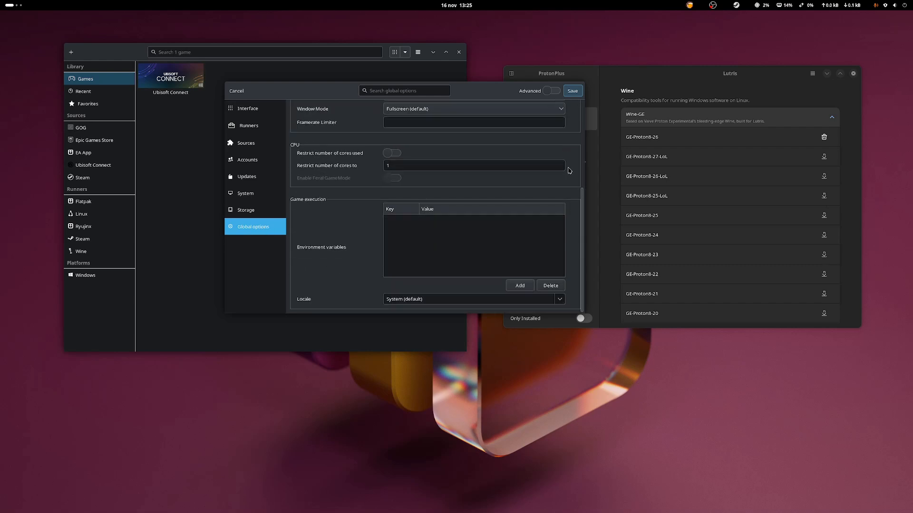
pyautogui.scroll(6, 569, 170)
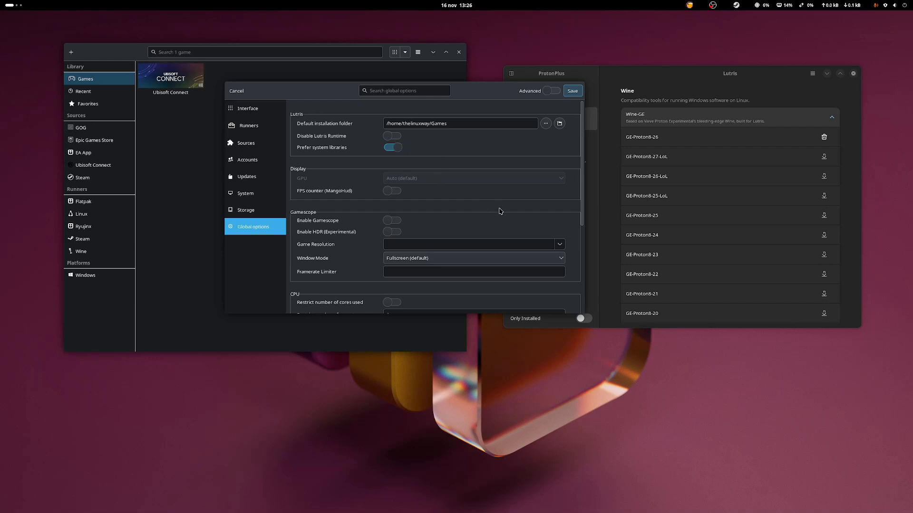
pyautogui.scroll(-3, 500, 207)
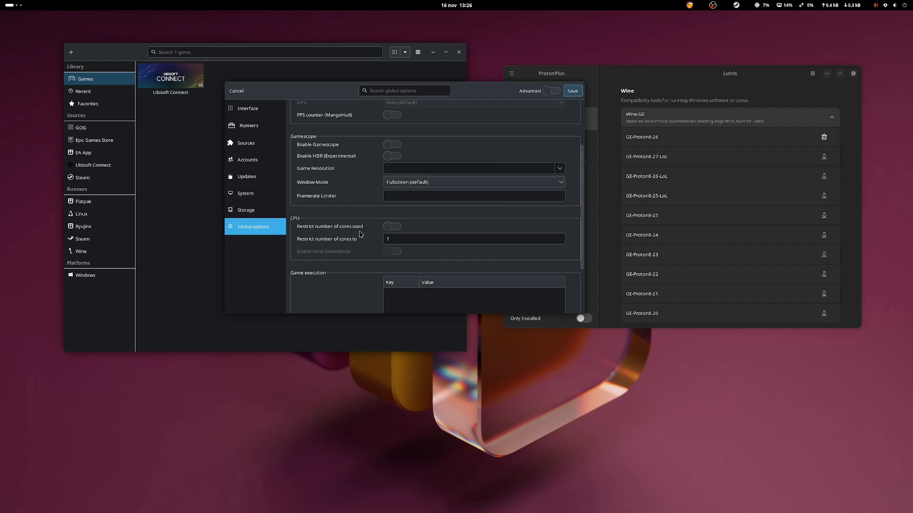
pyautogui.scroll(-3, 361, 232)
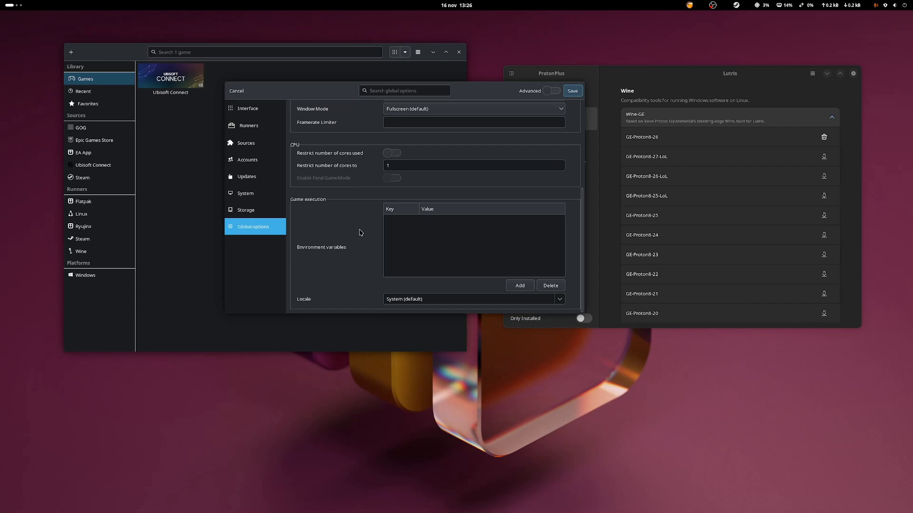
# - Check the Lutris system information and the Wine update channel and runtime update settings
pyautogui.click(252, 191)
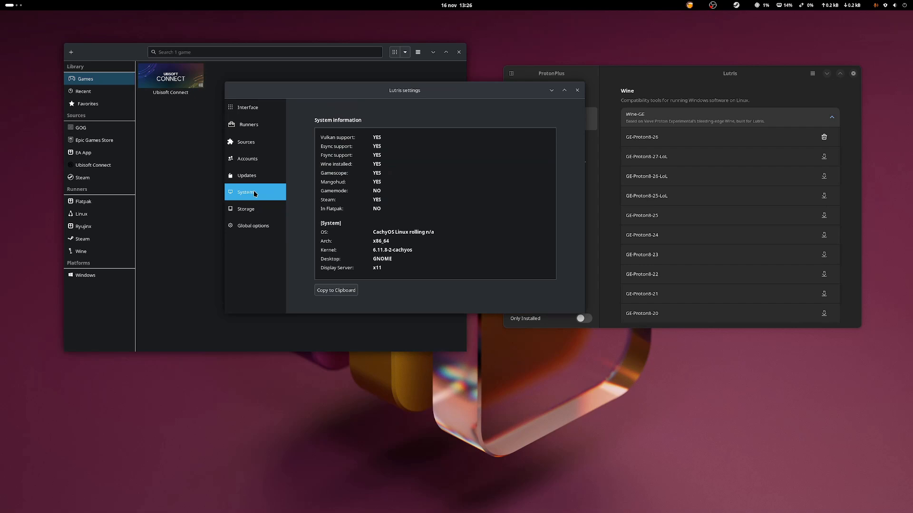
pyautogui.click(256, 180)
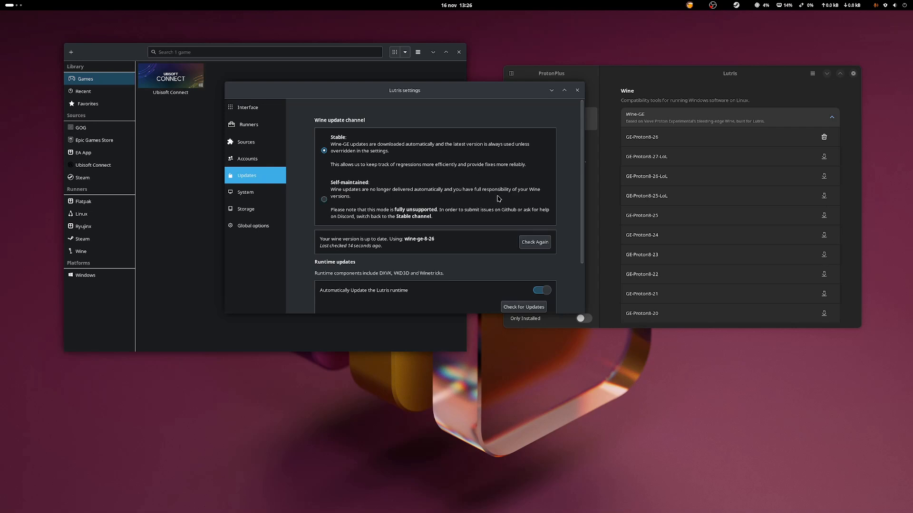
pyautogui.scroll(-1, 498, 199)
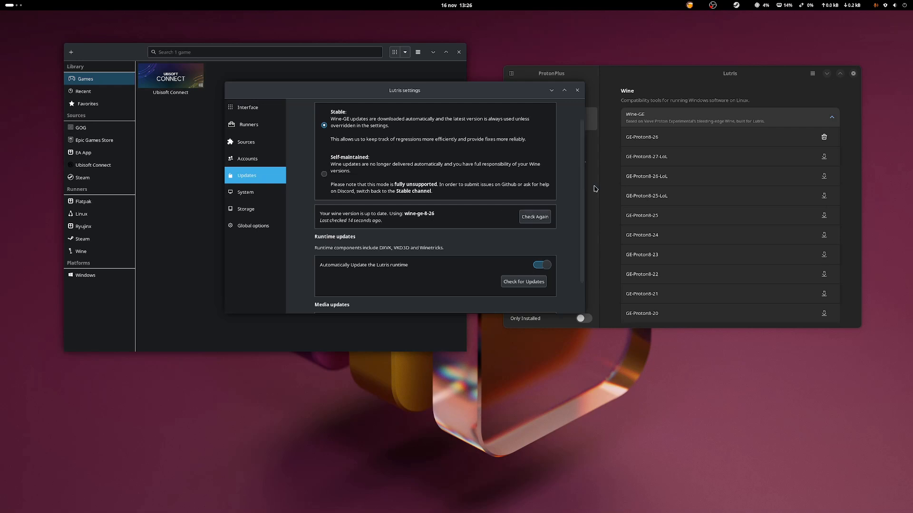
# - Try to switch the Wine update channel in the Lutris settings from Stable to Self-maintained
pyautogui.moveTo(499, 99); pyautogui.dragTo(407, 106)
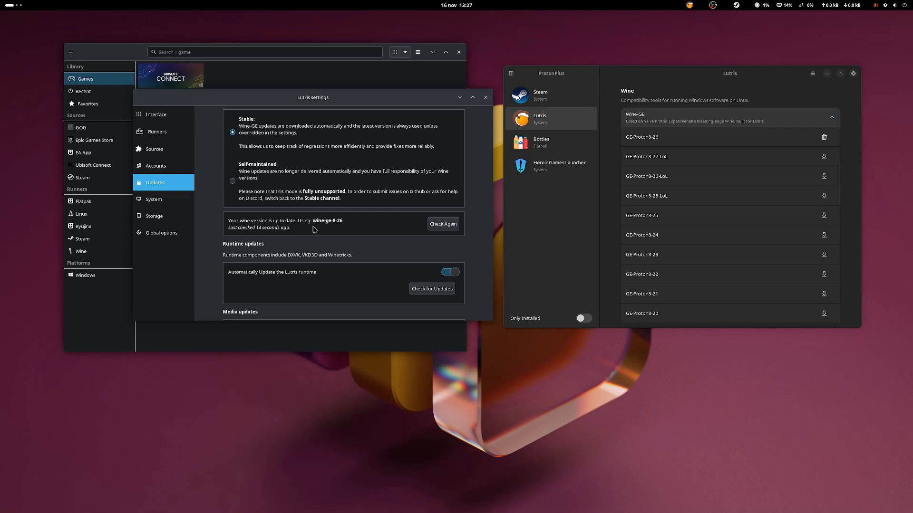
pyautogui.click(244, 182)
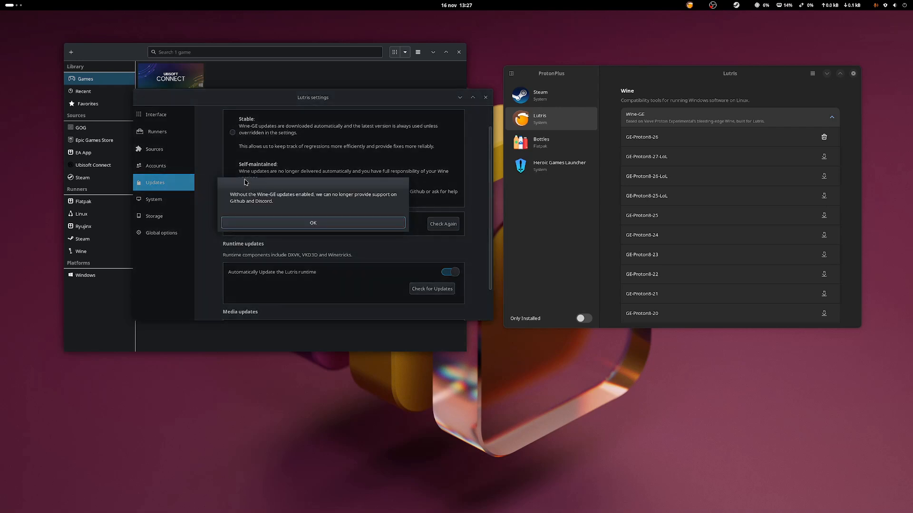
pyautogui.click(341, 228)
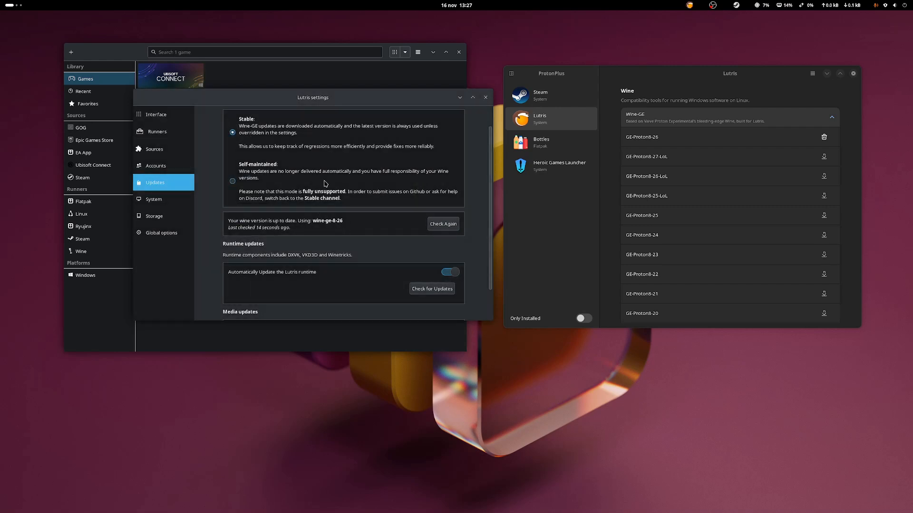
# - Check again for Wine updates in Lutris, look over the runtime and media update options, and close the settings
pyautogui.click(445, 224)
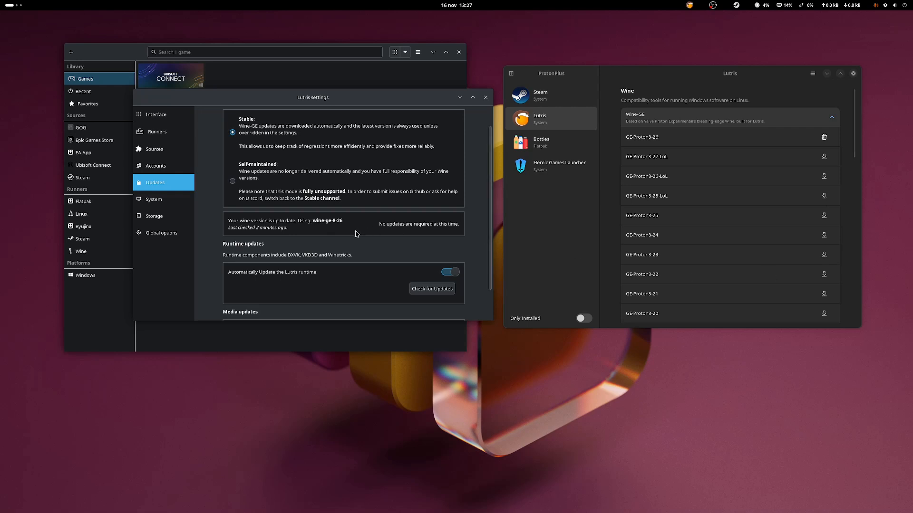
pyautogui.scroll(-1, 378, 245)
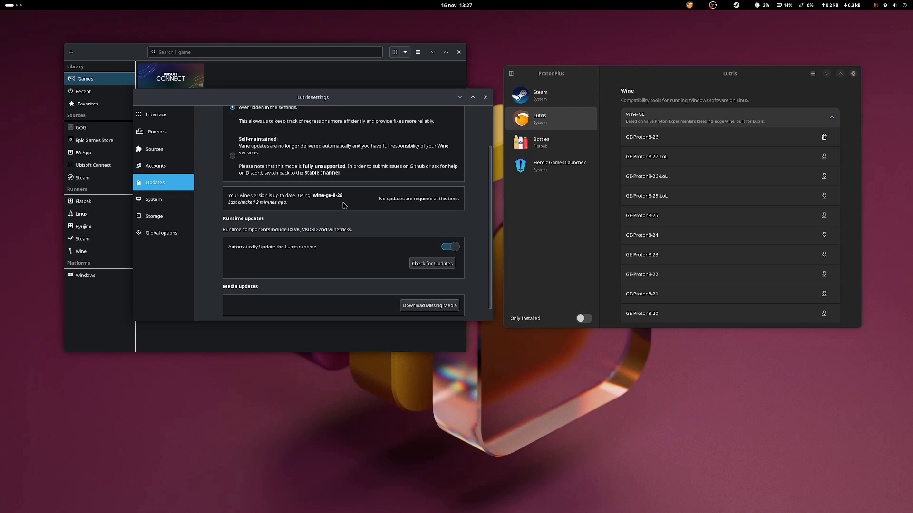
pyautogui.scroll(-1, 344, 205)
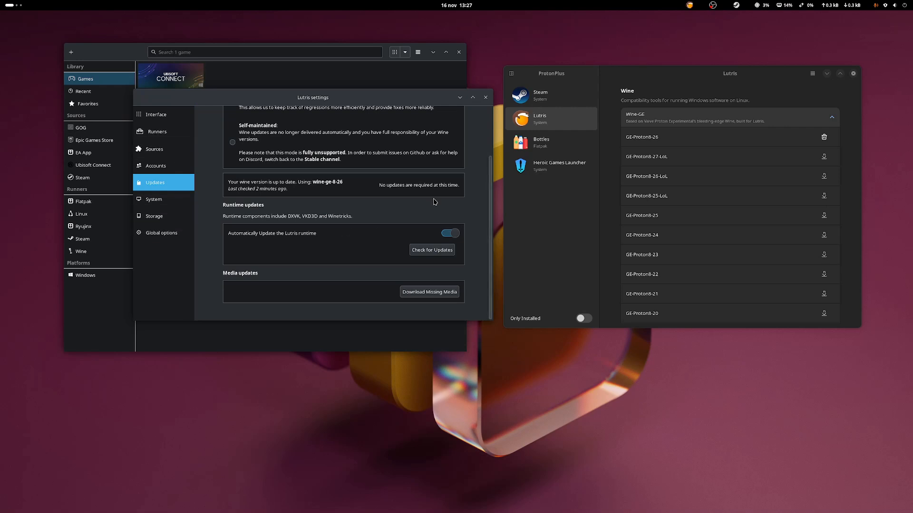
pyautogui.click(486, 98)
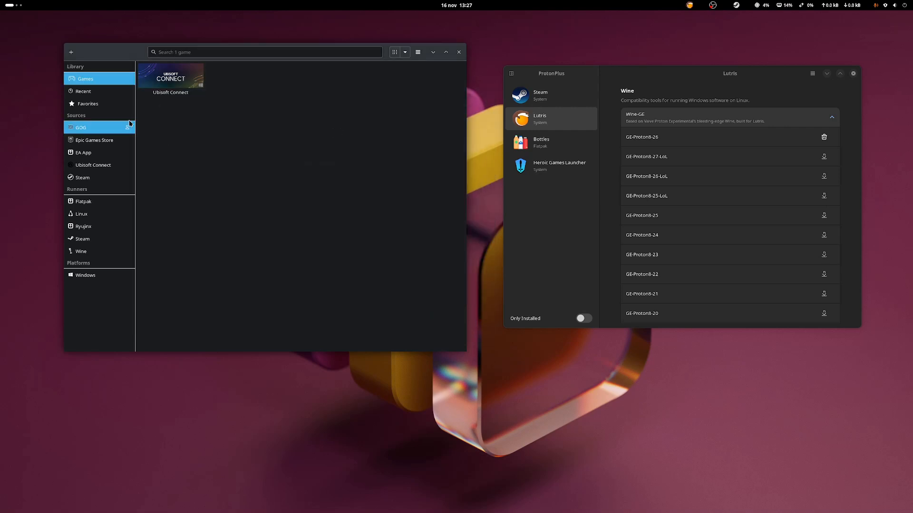
# - Inspect the runner choices in the Ubisoft Connect configuration, cancel without changes, and close Lutris
pyautogui.click(181, 82)
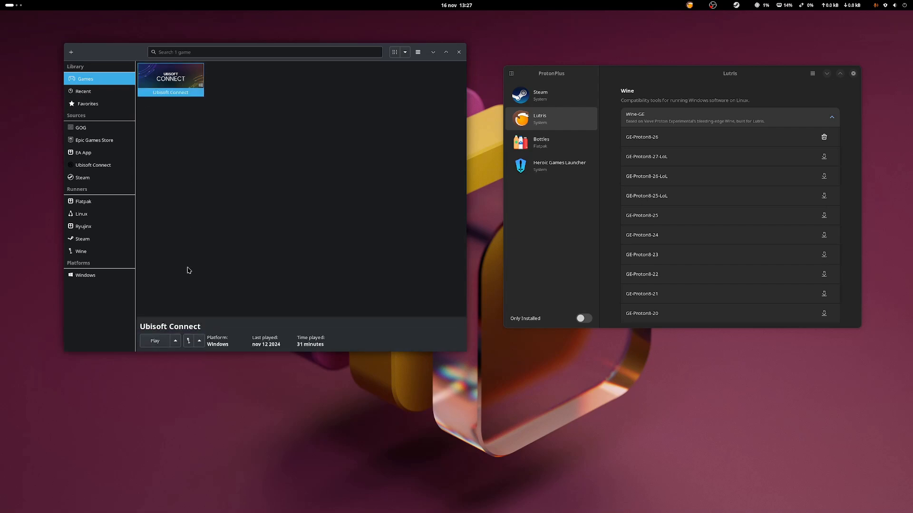
pyautogui.click(176, 341)
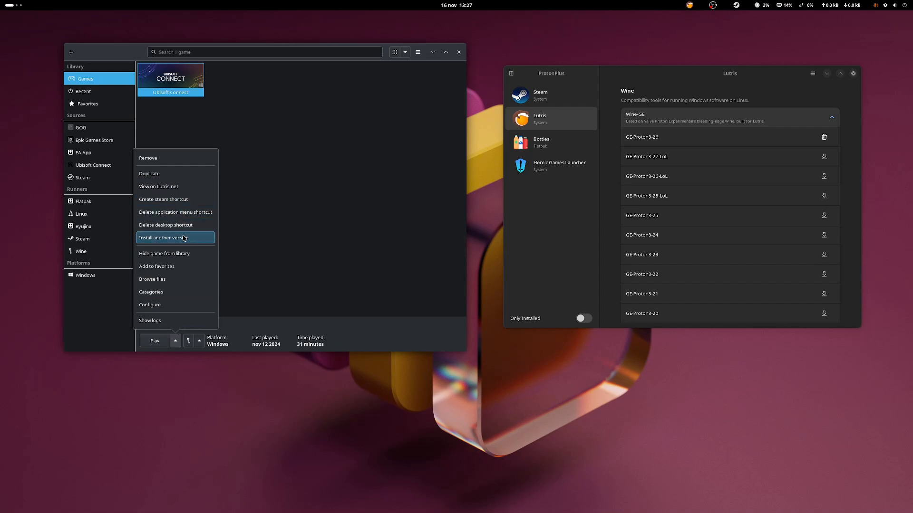
pyautogui.click(167, 305)
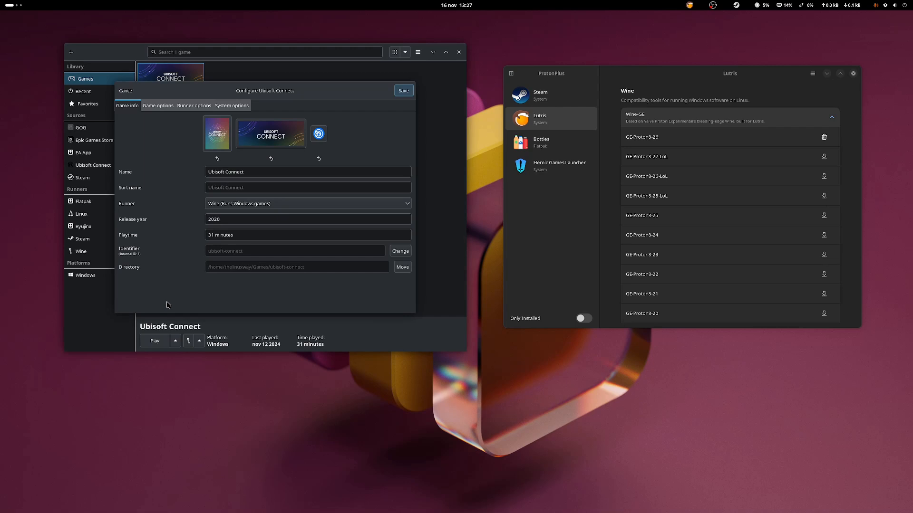
pyautogui.click(408, 206)
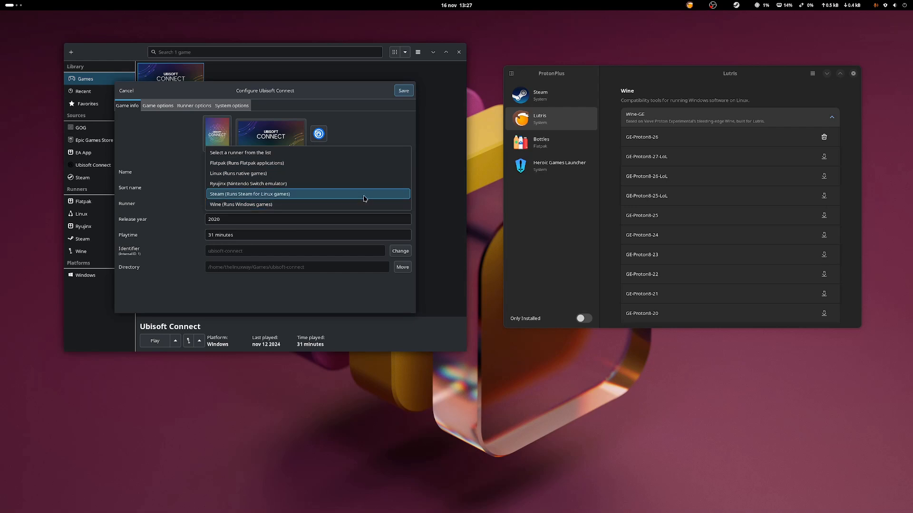
pyautogui.click(372, 131)
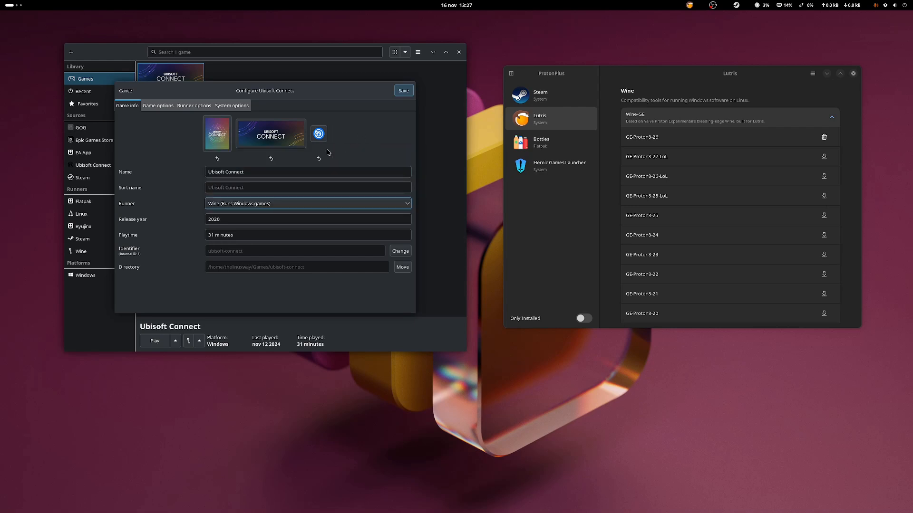
pyautogui.click(126, 90)
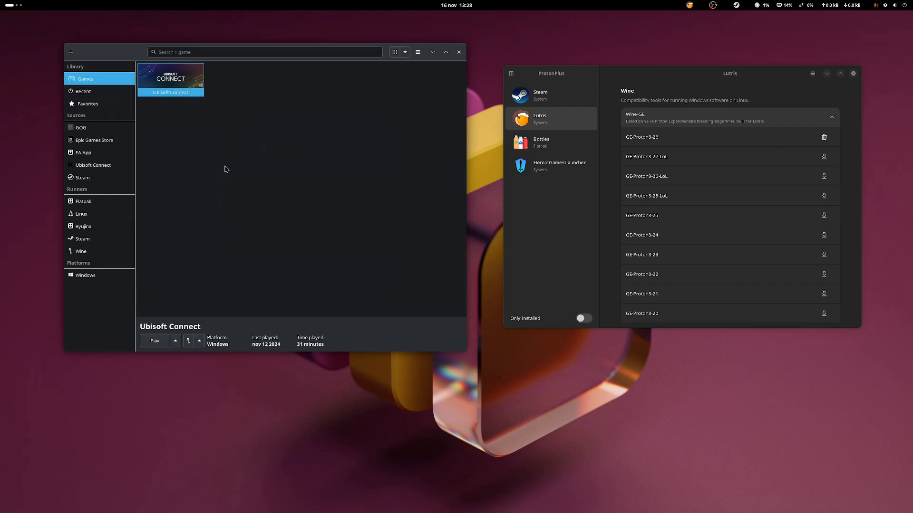
pyautogui.click(456, 53)
# - Show the Heroic Games Launcher tools in ProtonPlus, then launch Heroic and resize its window to sit beside ProtonPlus
pyautogui.click(552, 171)
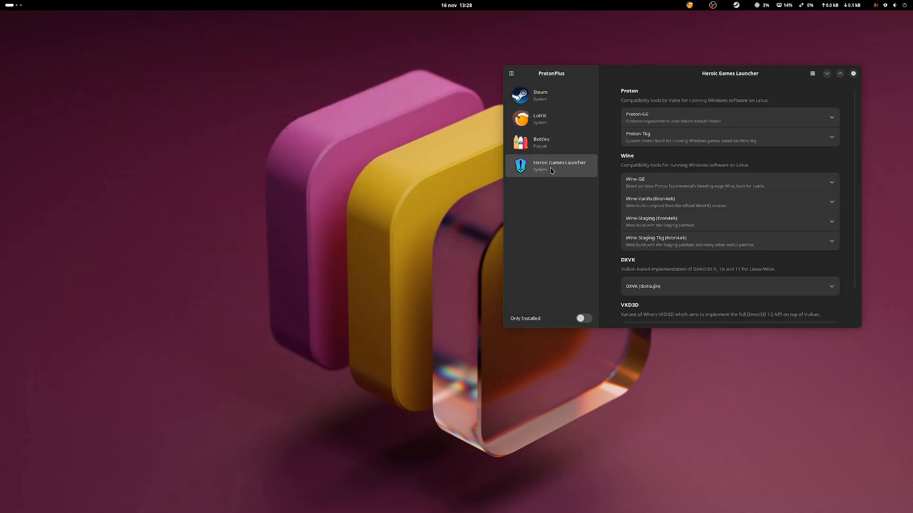
pyautogui.press('super')
pyautogui.write('heroi')
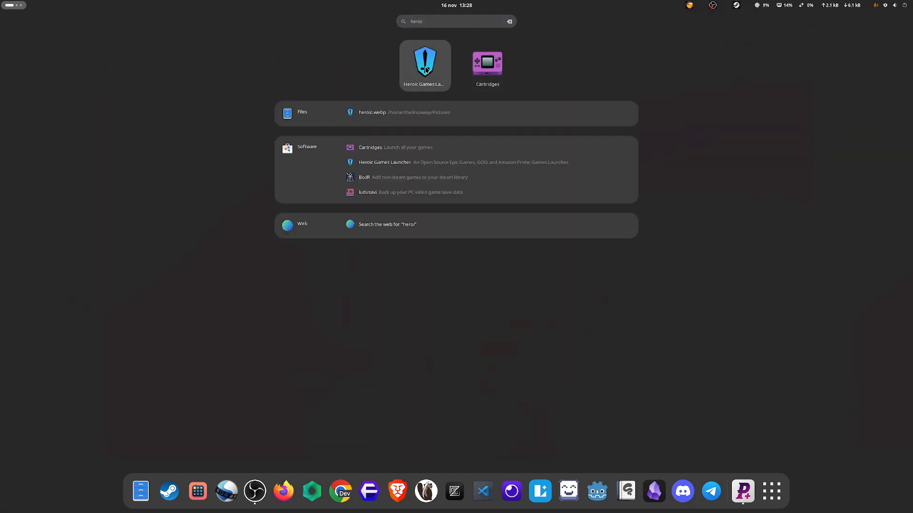
pyautogui.click(425, 70)
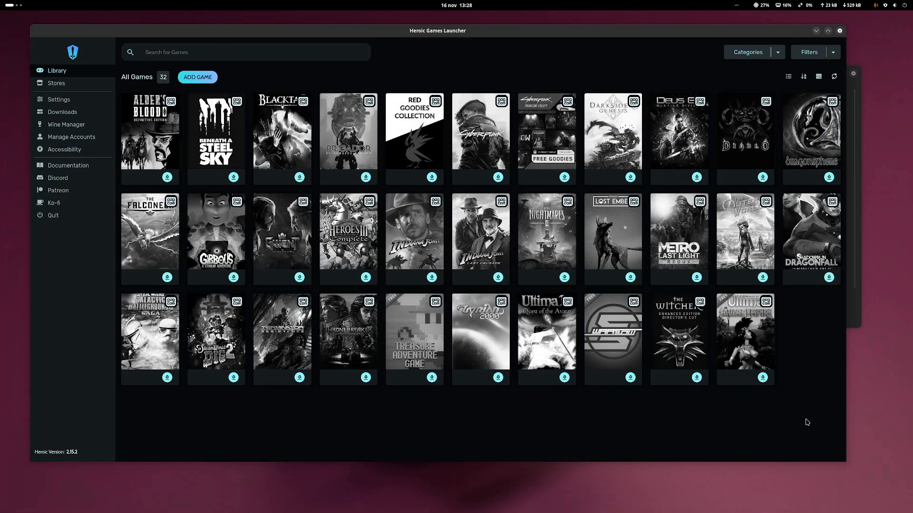
pyautogui.moveTo(820, 456); pyautogui.dragTo(467, 441)
pyautogui.moveTo(318, 25); pyautogui.dragTo(289, 19)
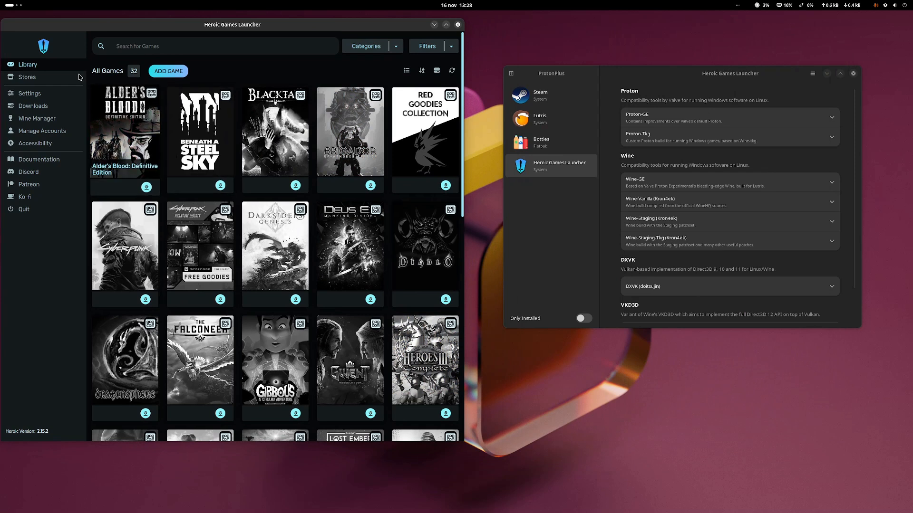
# - Look at the stores and game library in Heroic, and expand the Proton-GE version list for Heroic in ProtonPlus
pyautogui.click(38, 79)
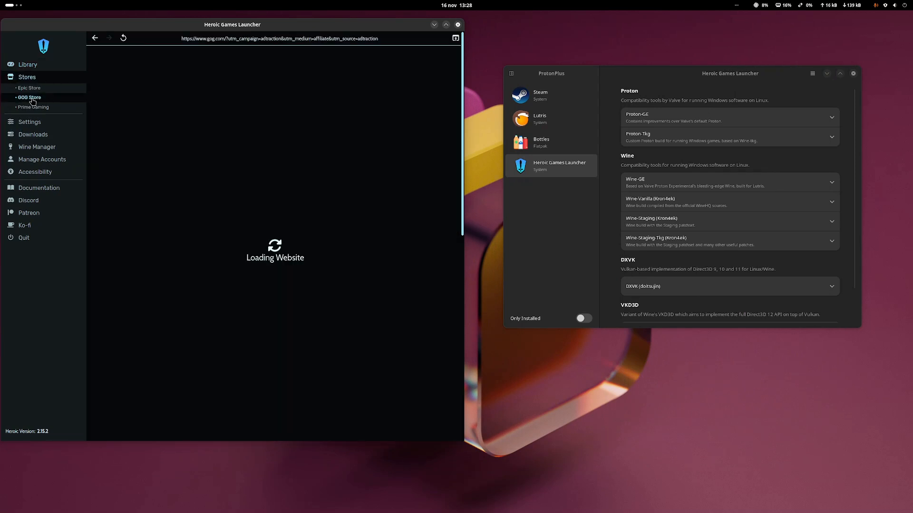
pyautogui.click(28, 66)
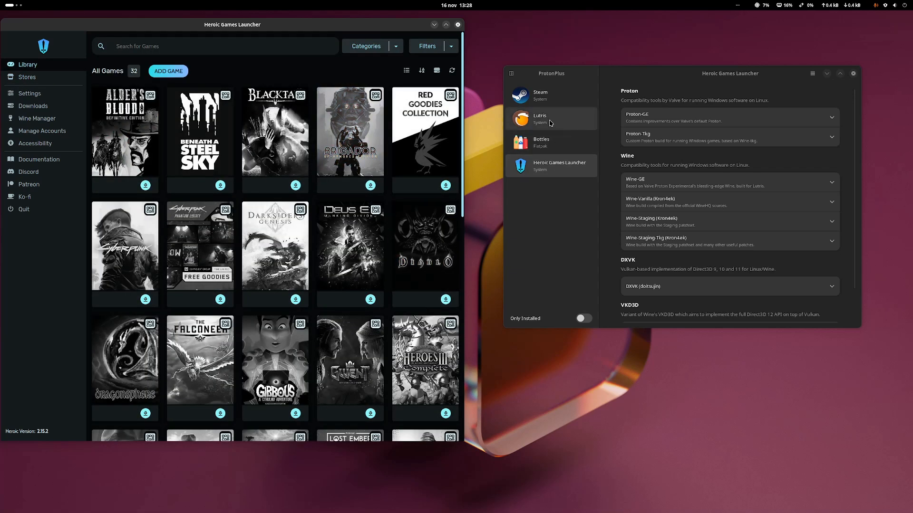
pyautogui.click(720, 116)
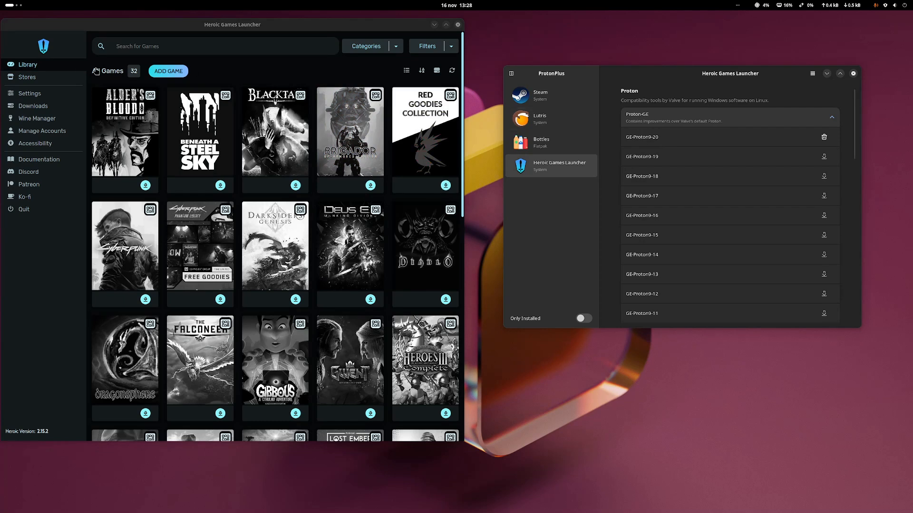
pyautogui.click(28, 65)
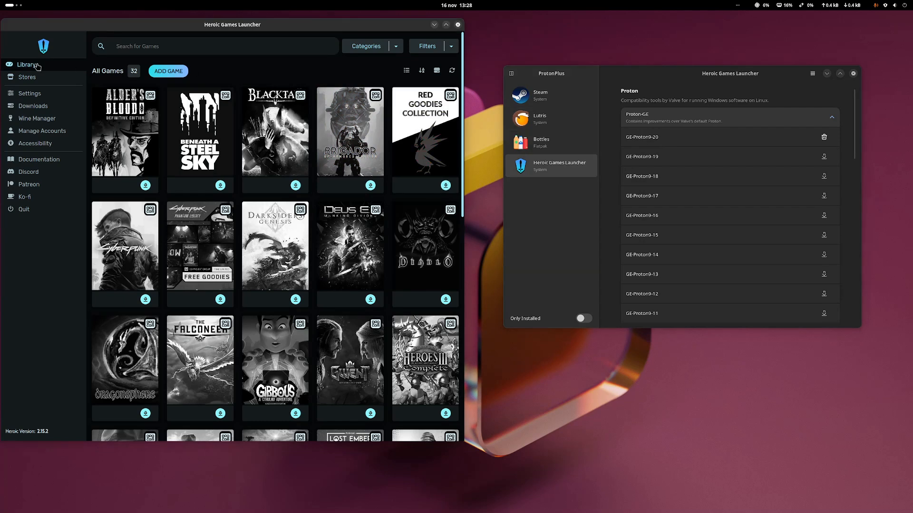
pyautogui.click(396, 47)
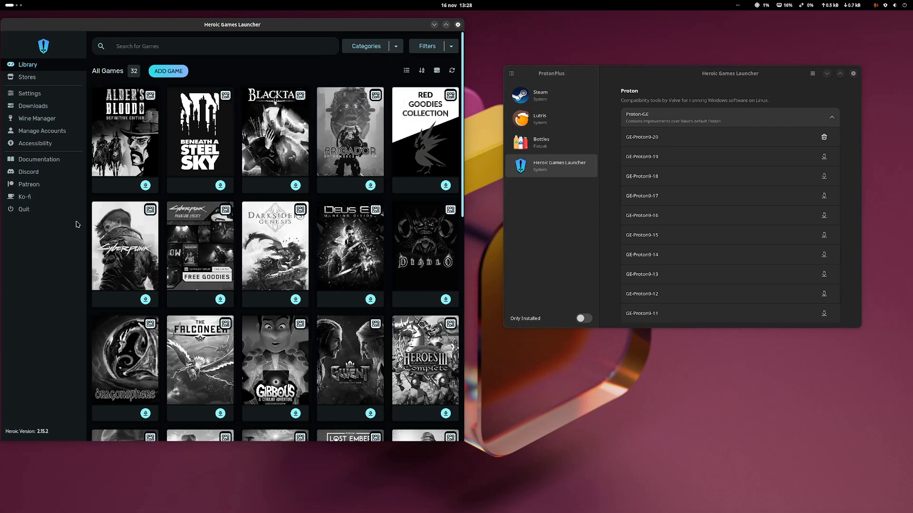
# - Review Heroic's general settings, including the startup checkboxes and the Library Top Section options
pyautogui.click(26, 94)
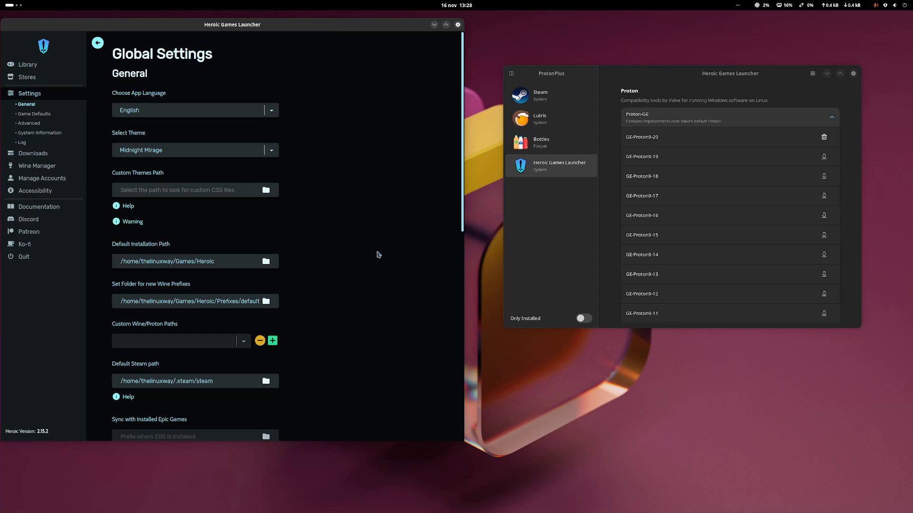
pyautogui.scroll(-5, 379, 255)
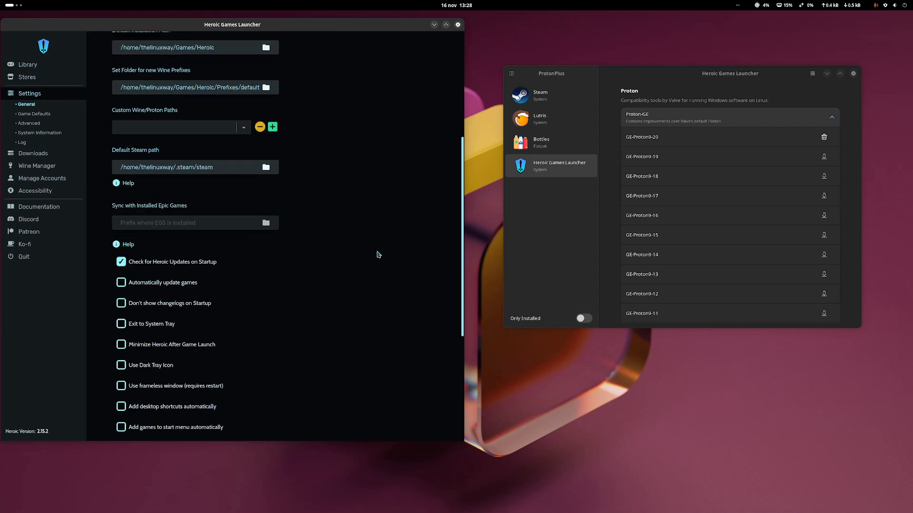
pyautogui.scroll(-5, 378, 255)
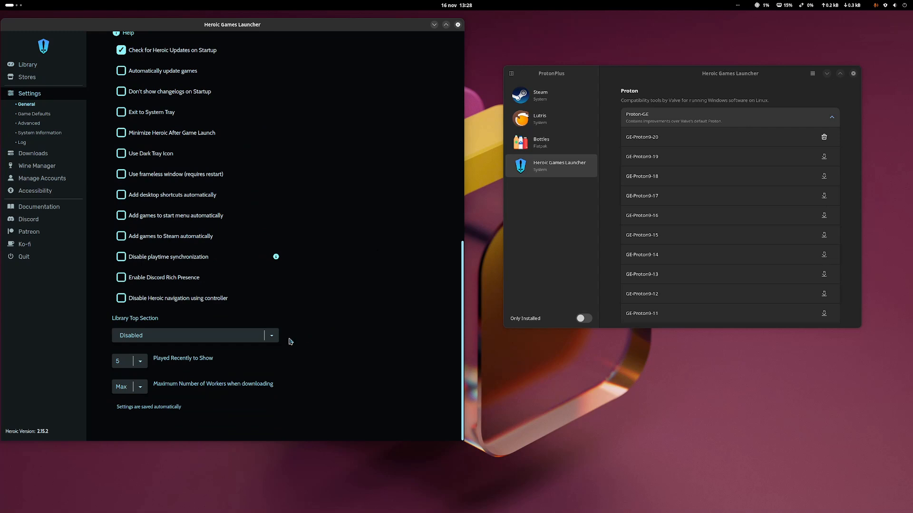
pyautogui.click(272, 336)
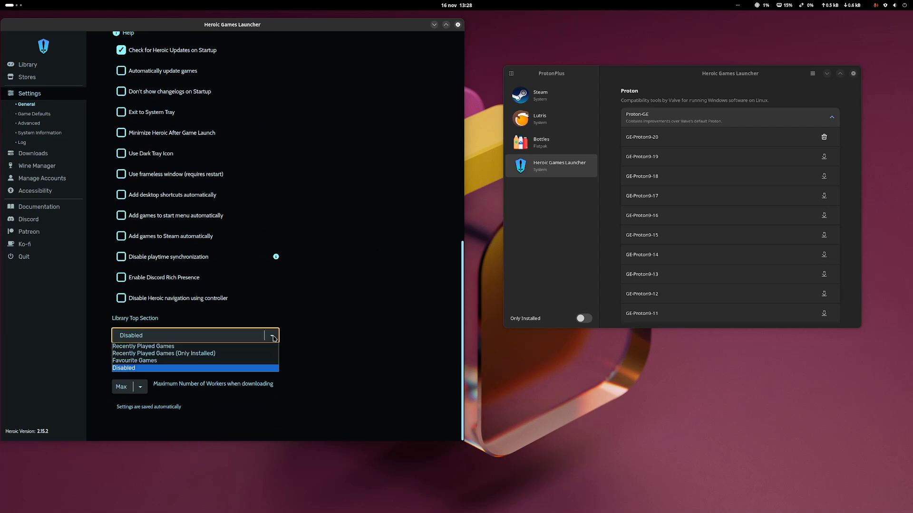
pyautogui.click(374, 346)
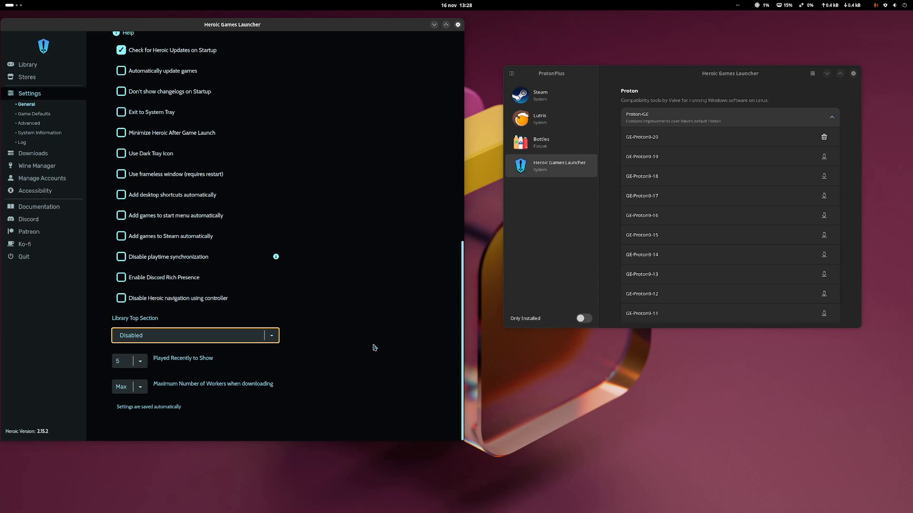
# - View the folder chooser for adding a custom Wine/Proton path in Heroic and close it without selecting a folder
pyautogui.scroll(4, 282, 241)
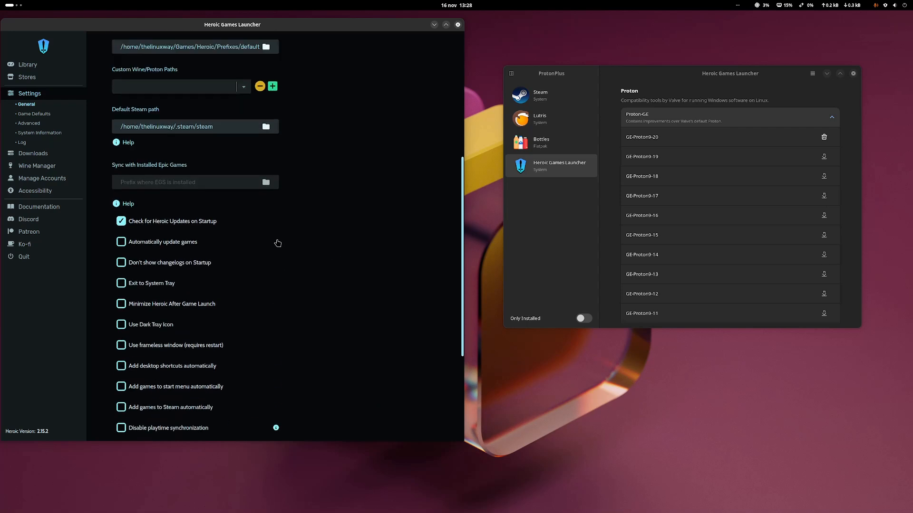
pyautogui.scroll(3, 277, 244)
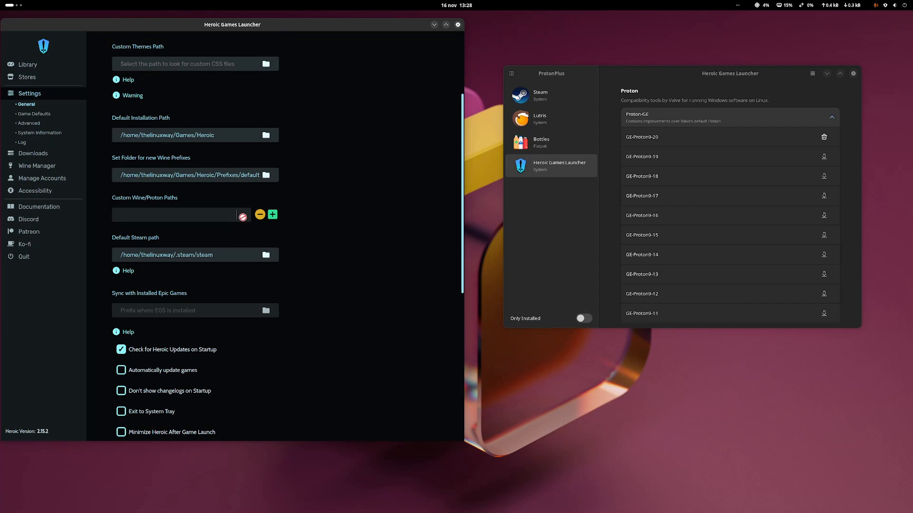
pyautogui.click(273, 216)
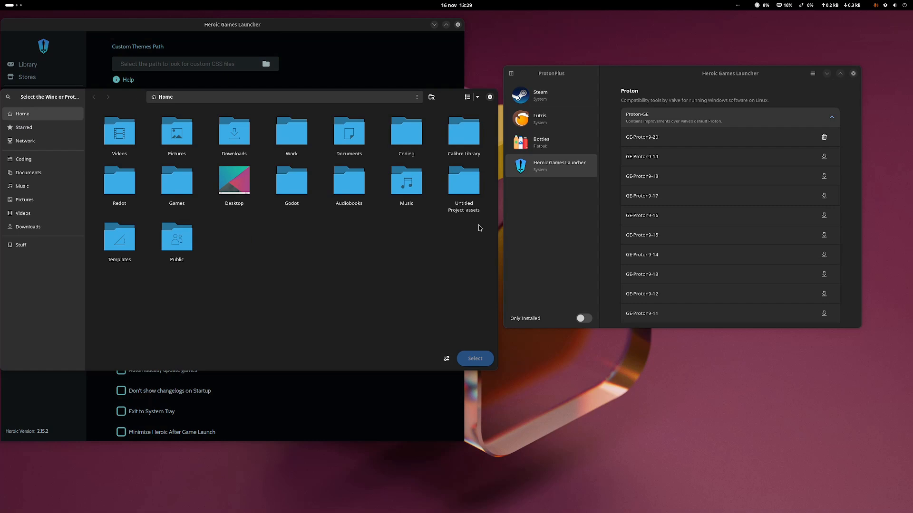
pyautogui.click(489, 97)
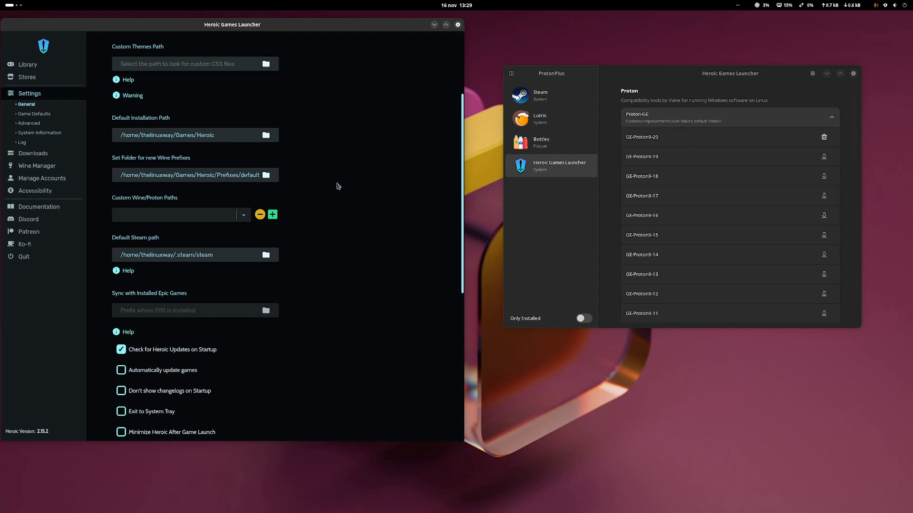
# - Set the default Wine version for games in Heroic's Game Defaults to Proton - GE-Proton9-20
pyautogui.scroll(4, 338, 186)
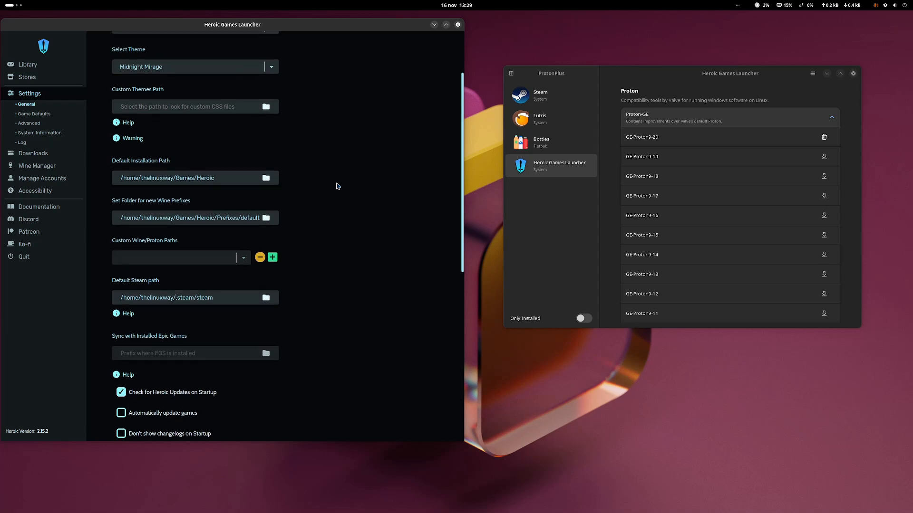
pyautogui.scroll(1, 338, 185)
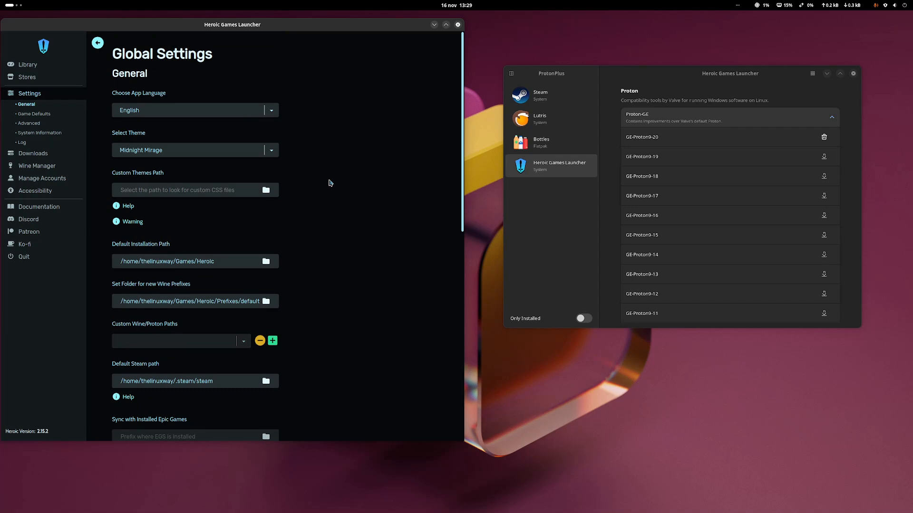
pyautogui.click(40, 115)
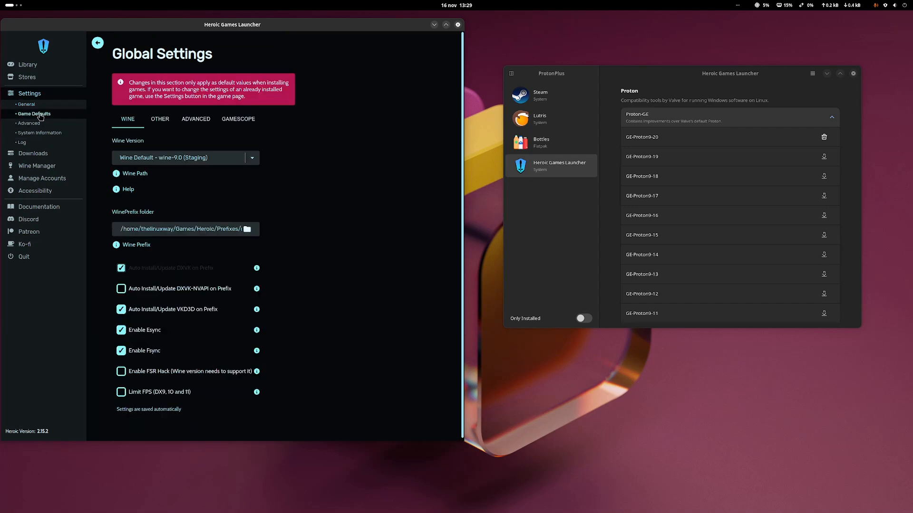
pyautogui.click(253, 159)
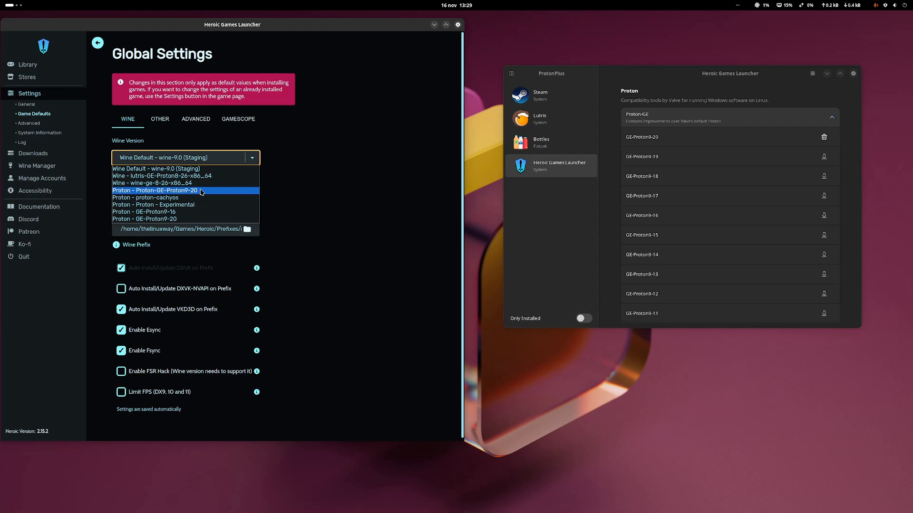
pyautogui.click(187, 219)
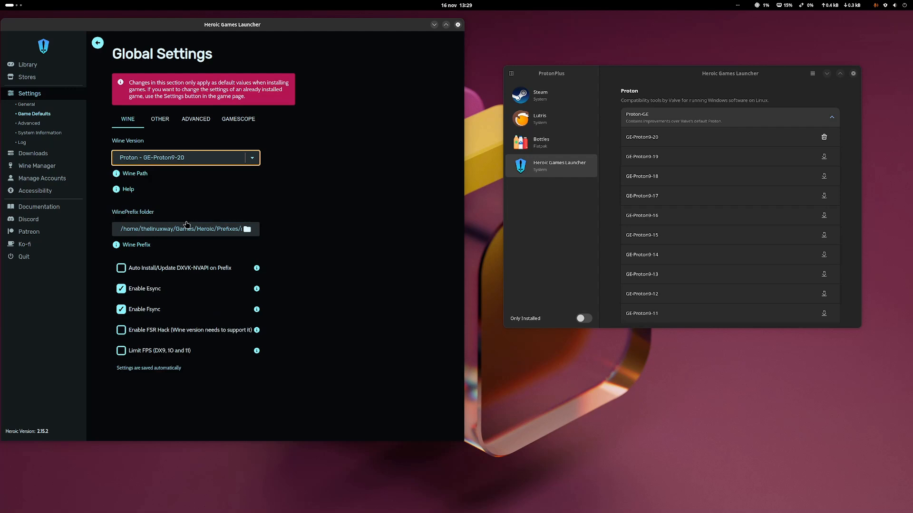
# - Compare ProtonPlus's Proton-GE list with Heroic's Wine Version choices, keeping Proton - GE-Proton9-20 selected
pyautogui.click(698, 121)
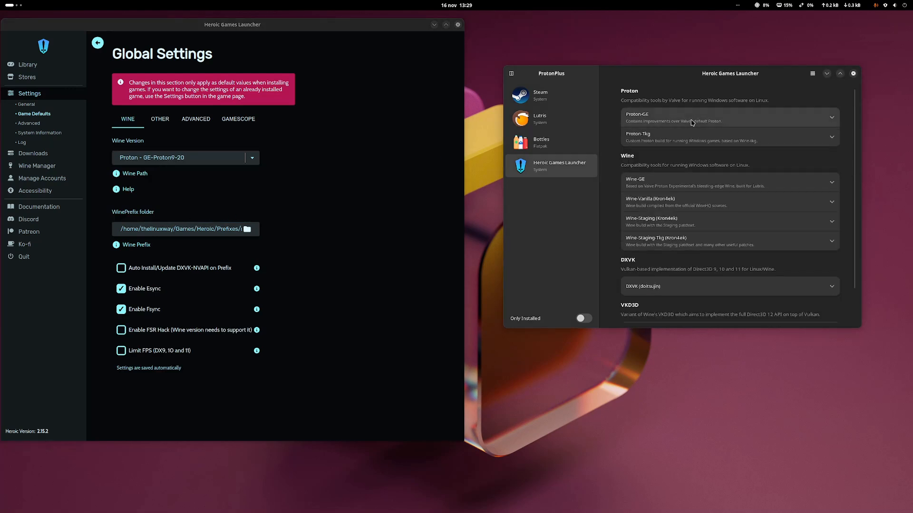
pyautogui.click(692, 125)
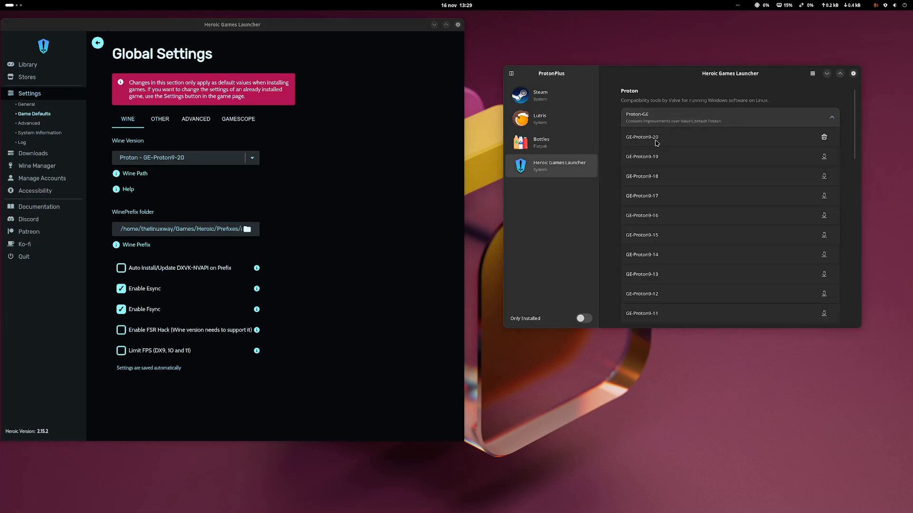
pyautogui.click(238, 157)
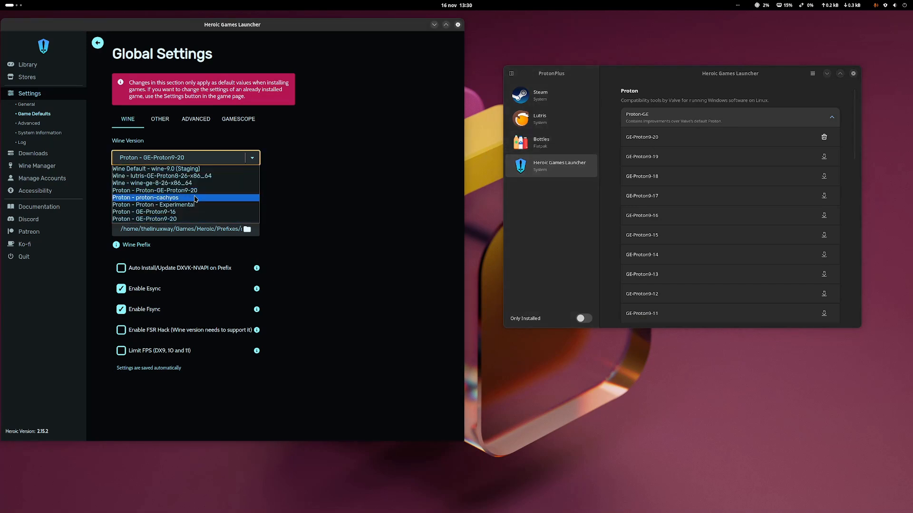
pyautogui.click(193, 219)
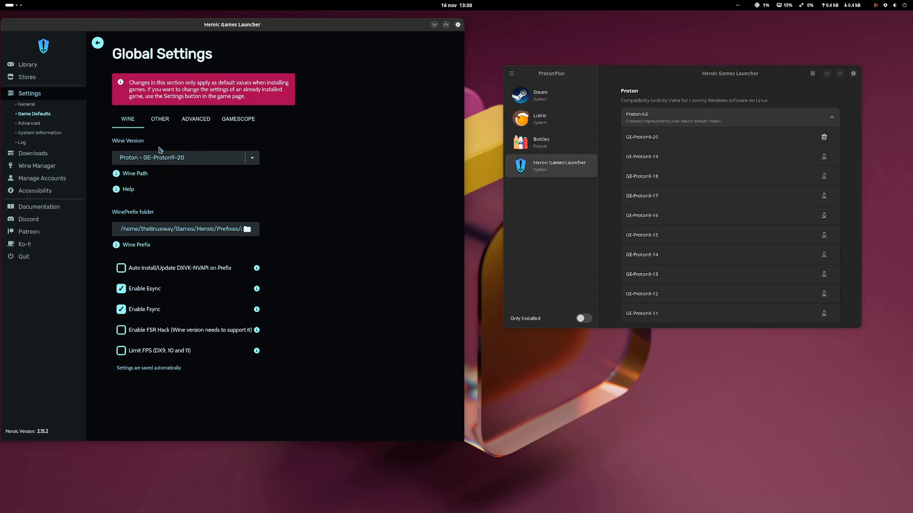
# - Review Heroic's advanced settings, including the experimental features and reset options, and return to the game defaults
pyautogui.click(40, 125)
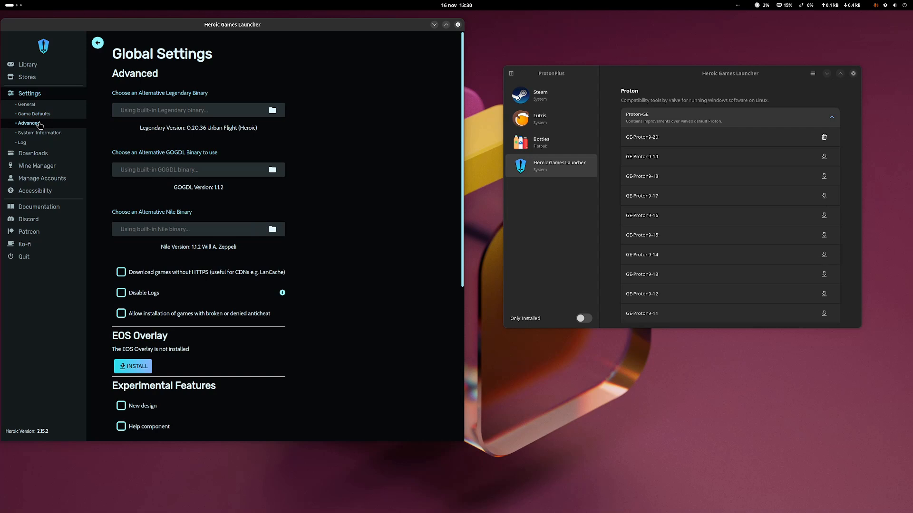
pyautogui.scroll(-5, 357, 250)
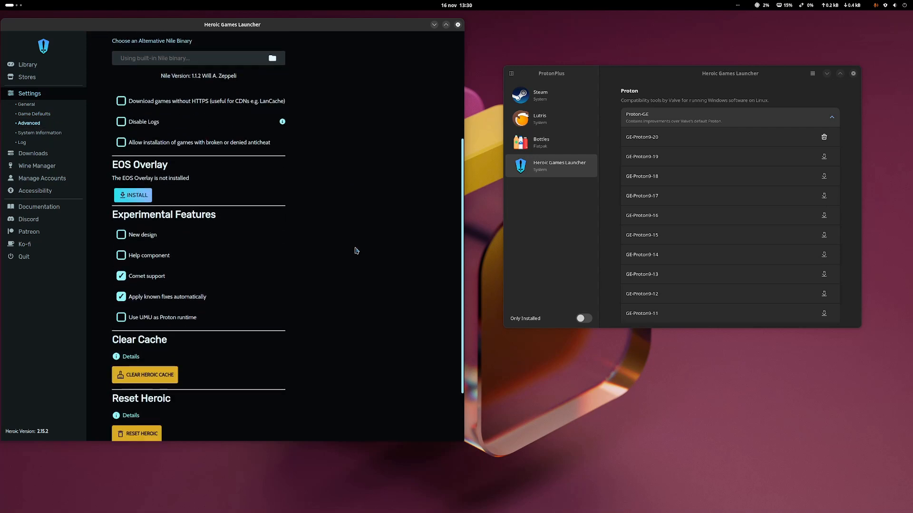
pyautogui.scroll(-2, 357, 251)
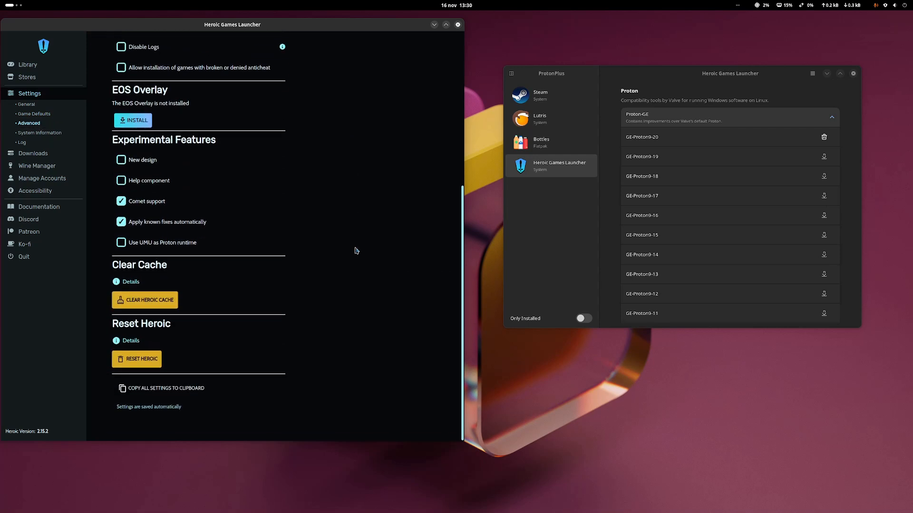
pyautogui.scroll(5, 356, 250)
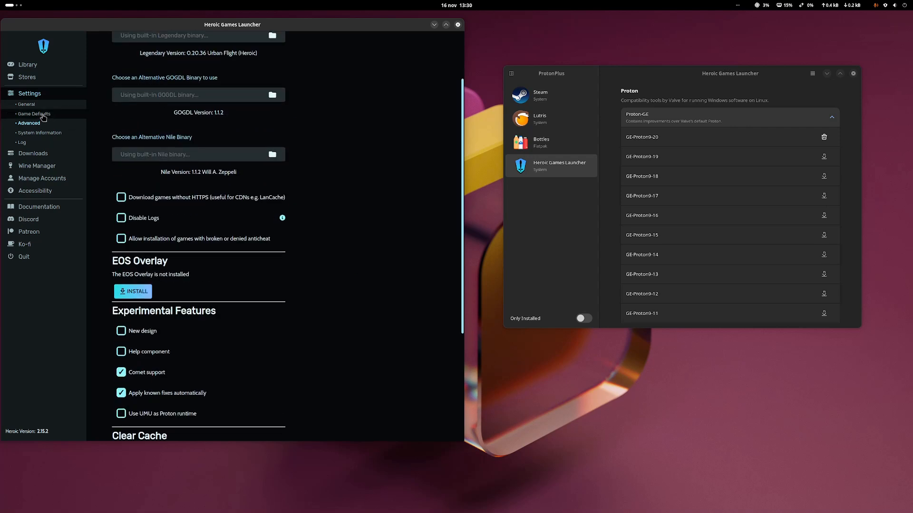
pyautogui.click(43, 117)
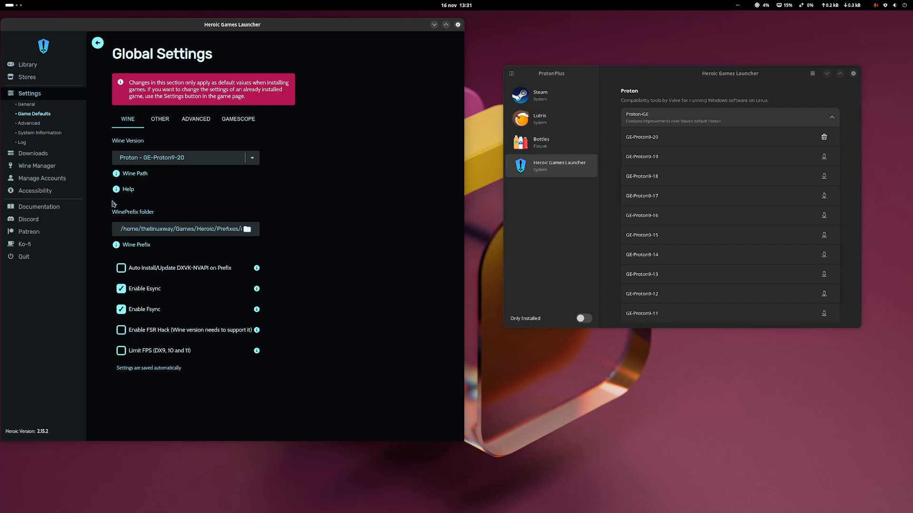
# - Install Wine-GE-Proton8-26 from Heroic's Wine Manager and dismiss the installation notifications
pyautogui.click(52, 167)
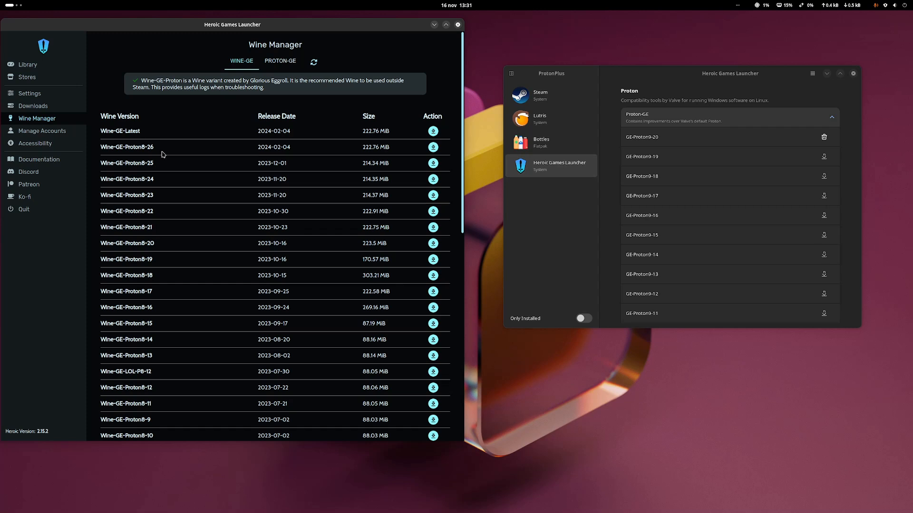
pyautogui.click(433, 148)
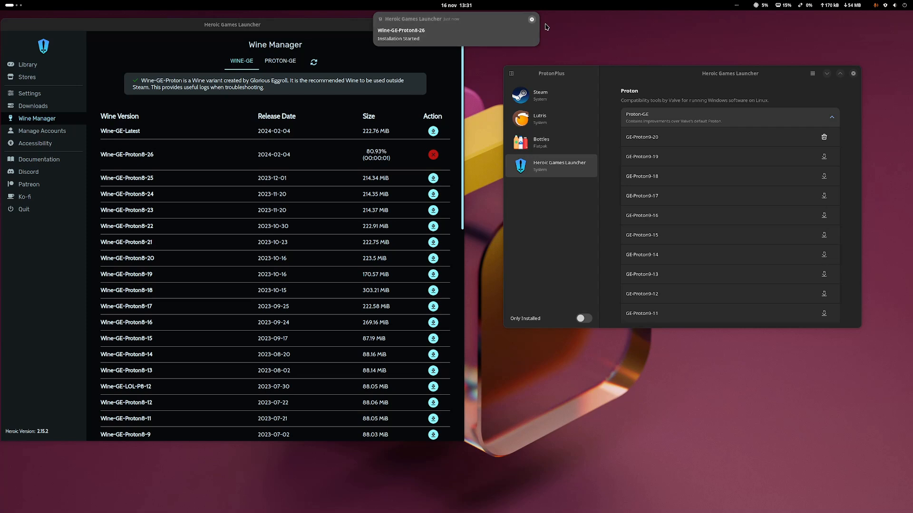
pyautogui.click(532, 19)
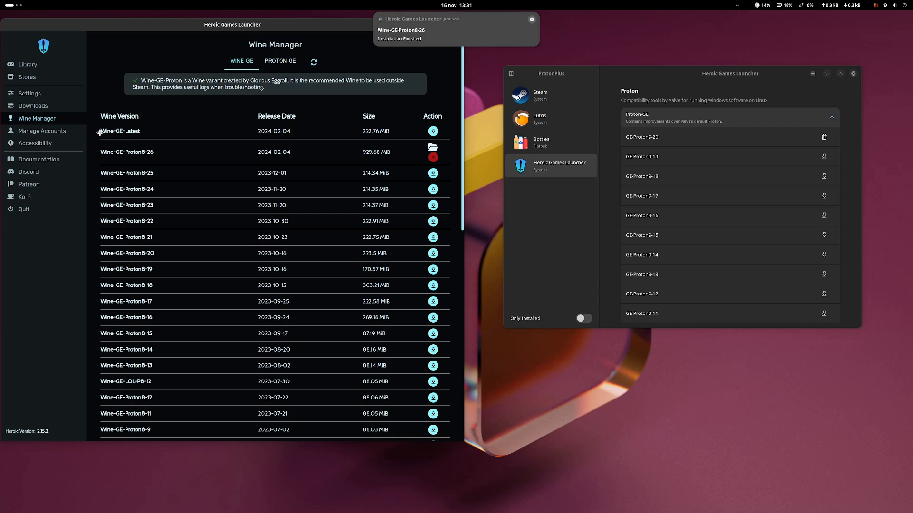
pyautogui.click(531, 21)
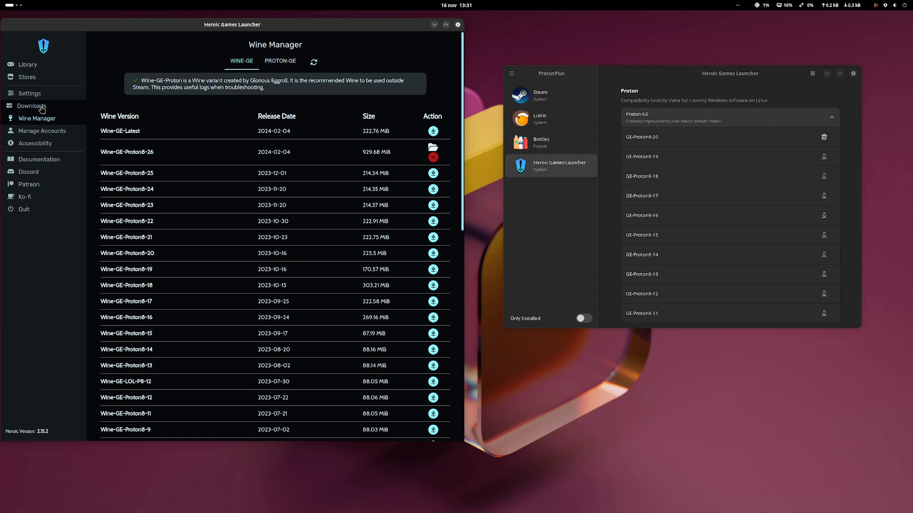
pyautogui.click(40, 134)
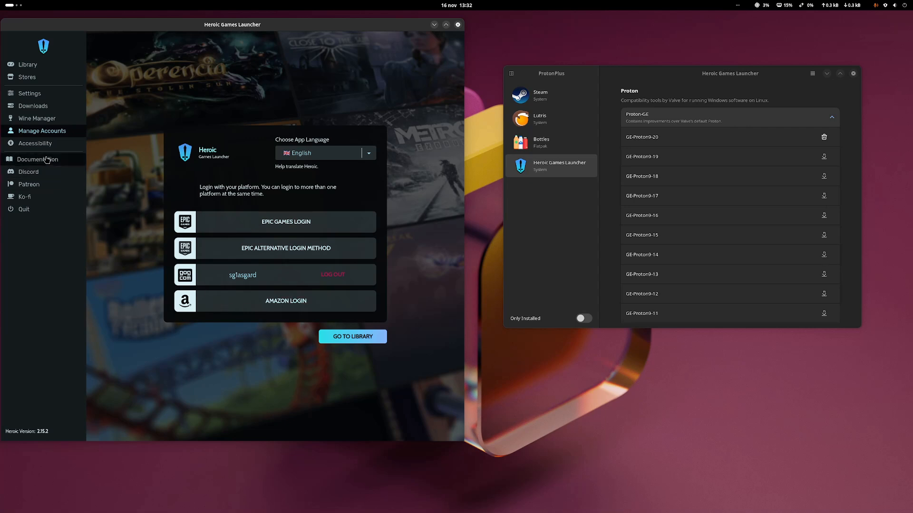
pyautogui.click(34, 95)
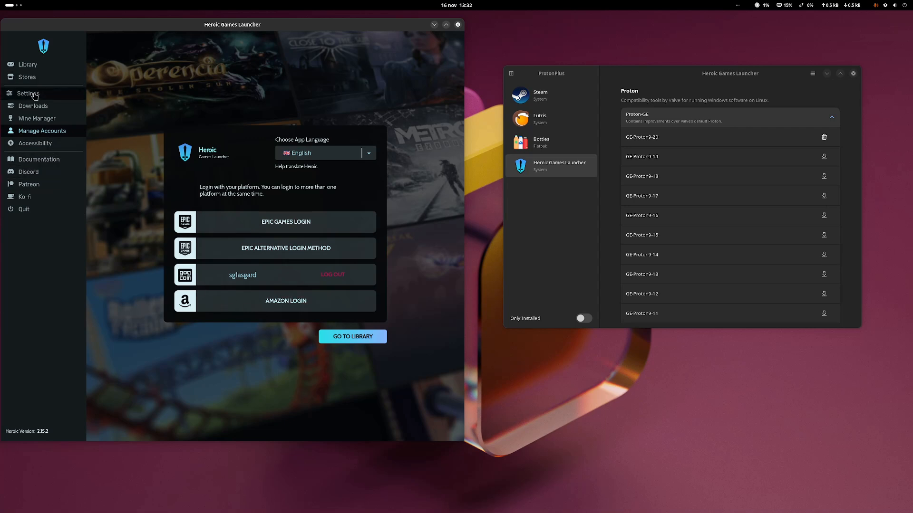
pyautogui.click(28, 65)
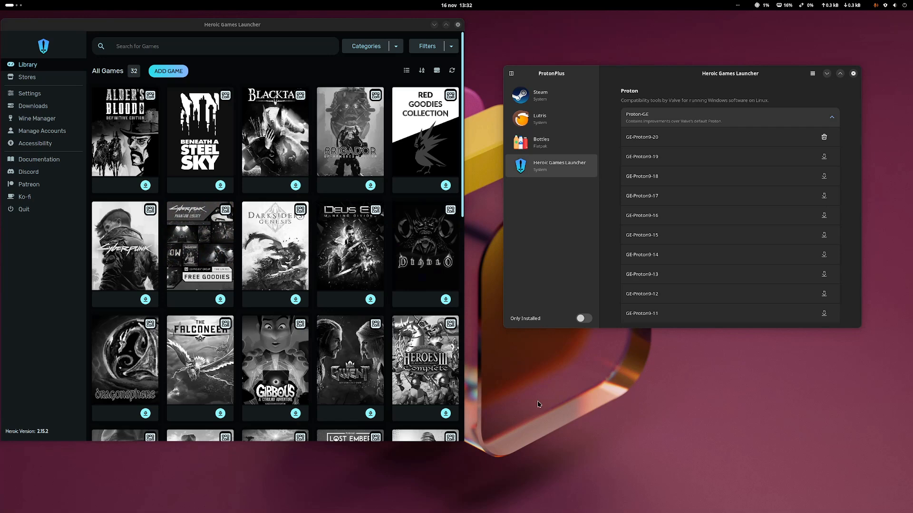
# - Close Heroic and ProtonPlus, and launch Steam
pyautogui.click(458, 26)
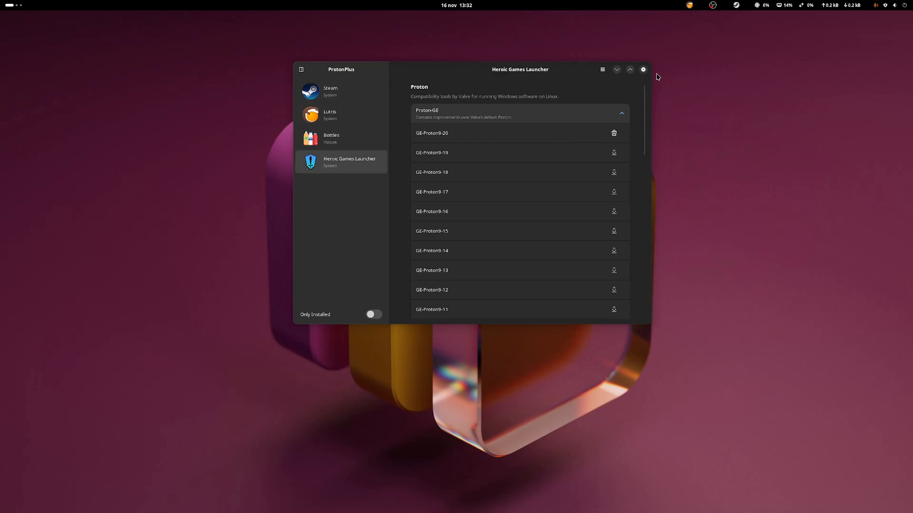
pyautogui.click(642, 70)
pyautogui.press('super')
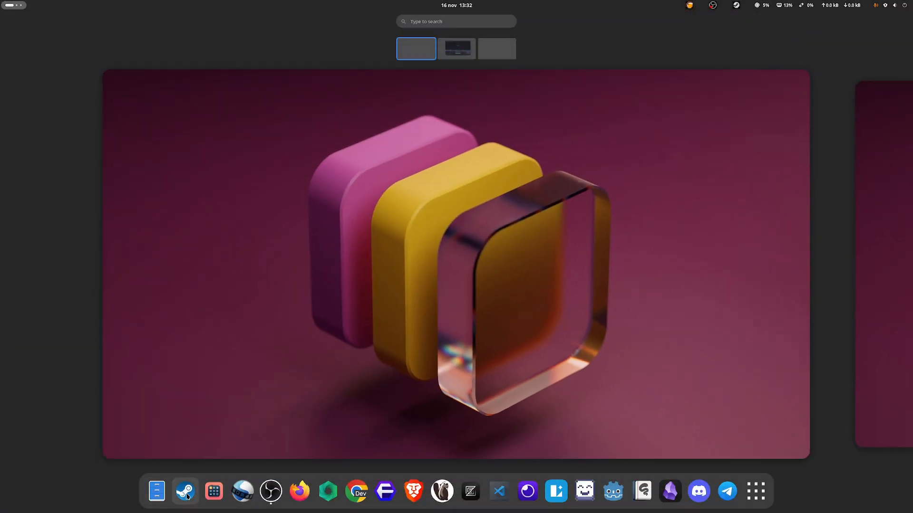
pyautogui.click(184, 491)
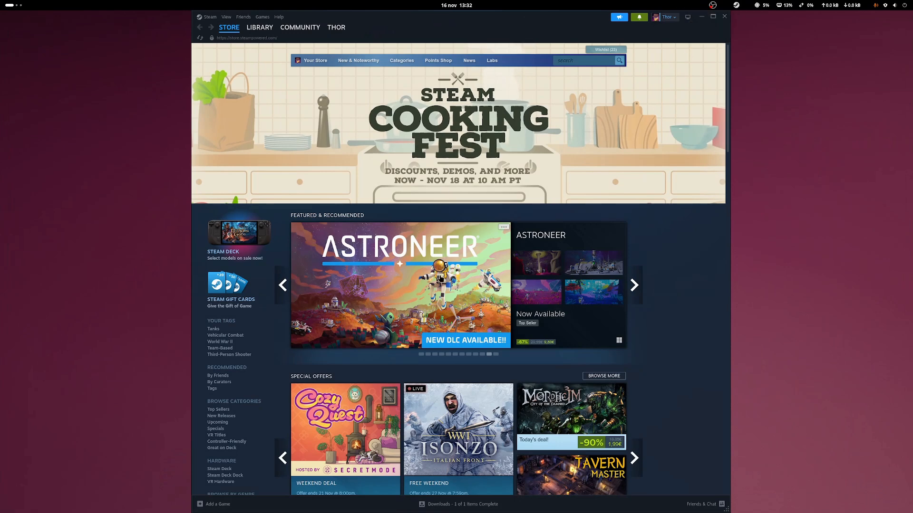
# - Find and launch Path of Exile from the desktop search, log in, and enter the game with the preselected character
pyautogui.press('super')
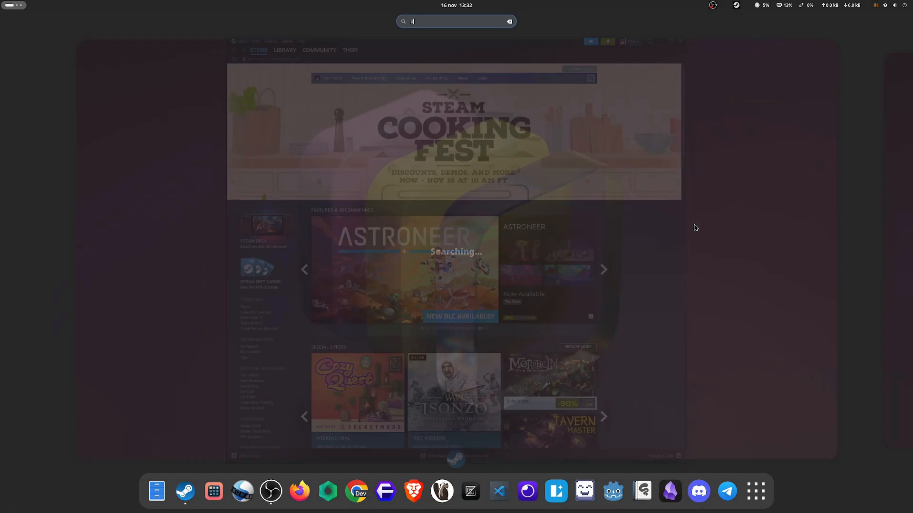
pyautogui.write('pat')
pyautogui.click(459, 65)
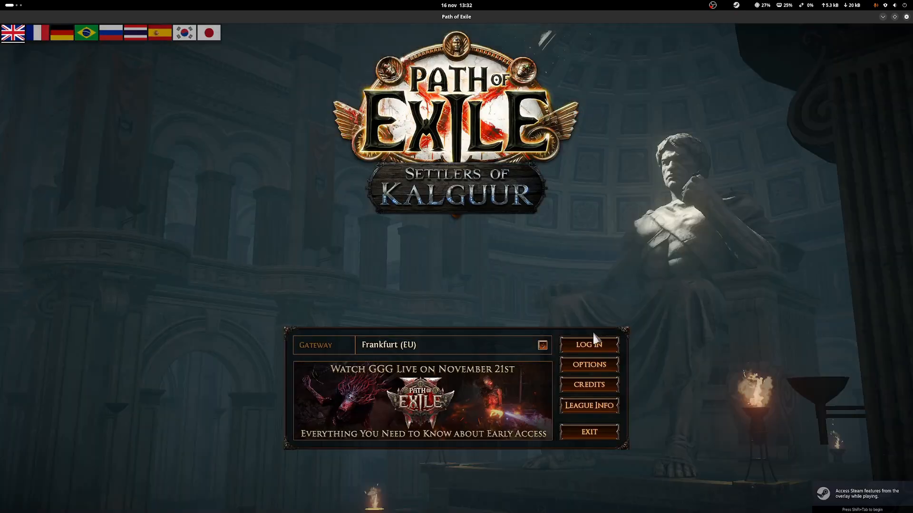
pyautogui.click(595, 343)
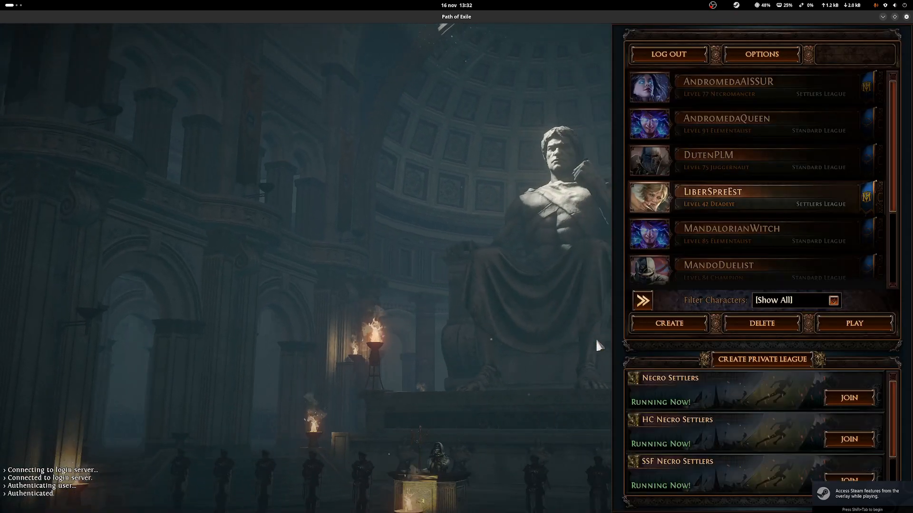
pyautogui.press('Return')
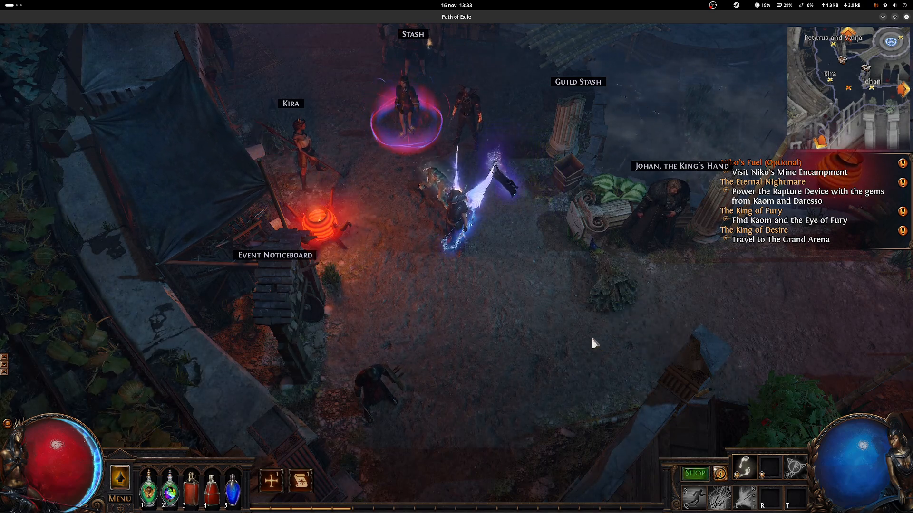
# - Review Path of Exile's graphics options, including the available renderers and advanced settings, and close them without changes
pyautogui.press('Escape')
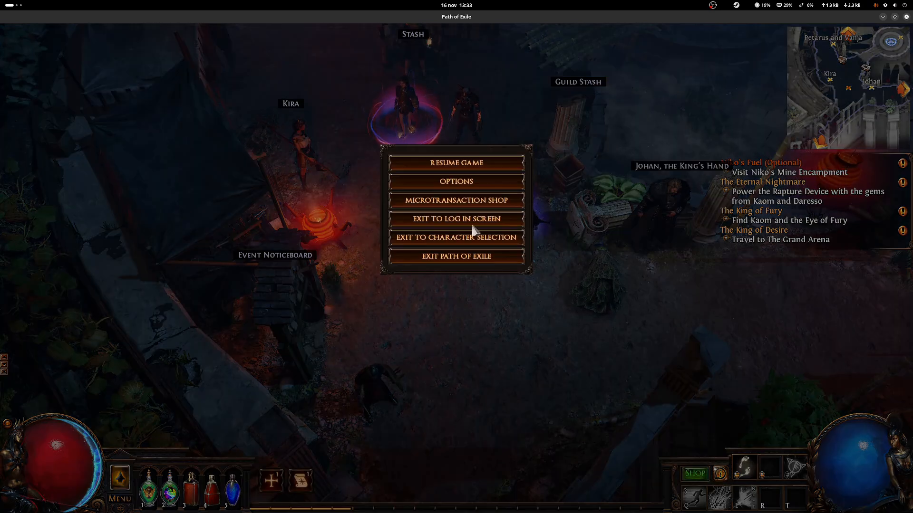
pyautogui.click(469, 186)
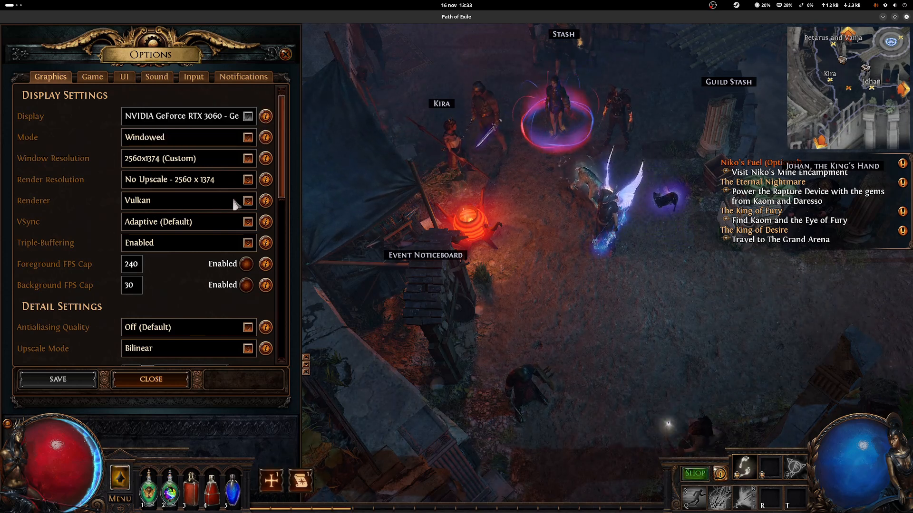
pyautogui.click(248, 203)
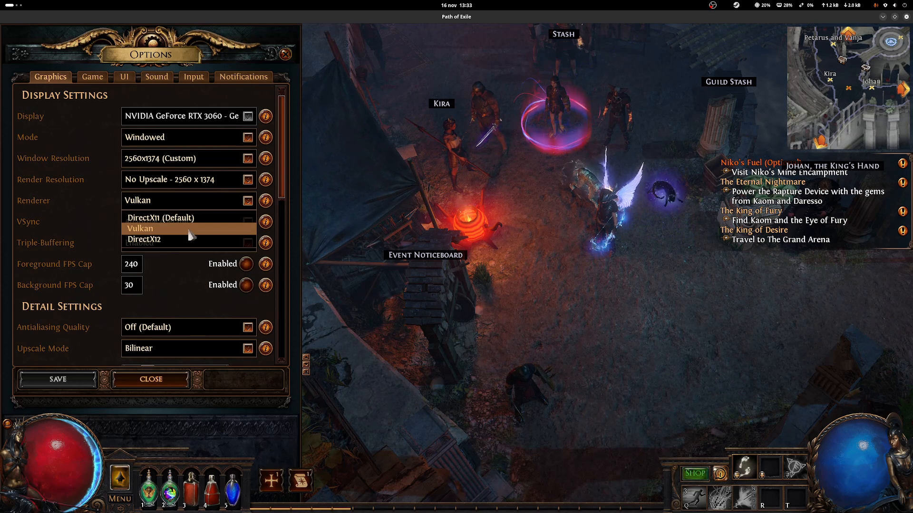
pyautogui.click(95, 206)
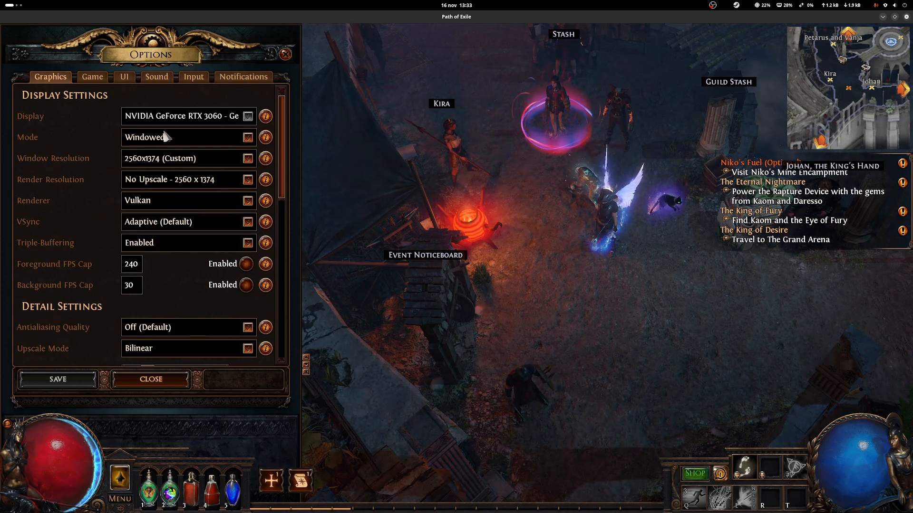
pyautogui.scroll(-9, 72, 267)
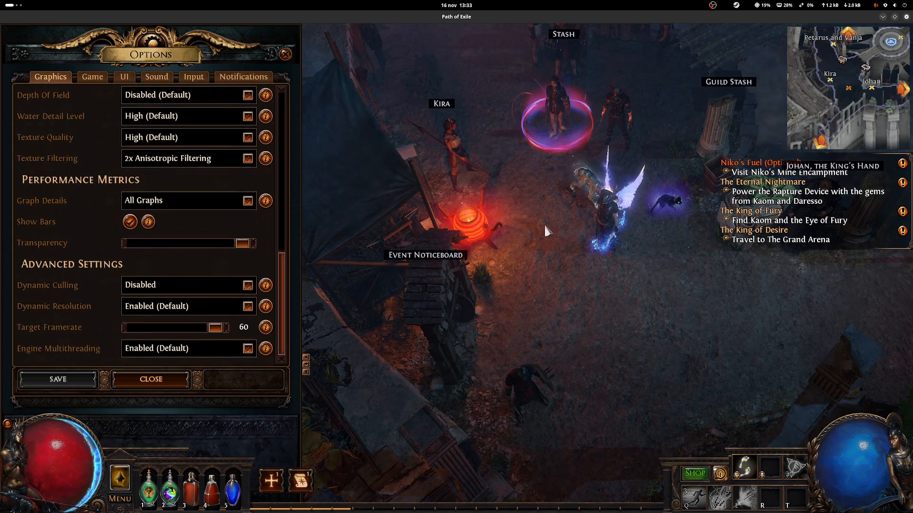
pyautogui.press('Escape')
# - Leave Highgate for The Dried Lake and run out to the first group of monsters
pyautogui.moveTo(501, 306)
pyautogui.mouseDown()
pyautogui.moveTo(479, 322)
pyautogui.moveTo(337, 349)
pyautogui.moveTo(380, 339)
pyautogui.mouseUp()
pyautogui.click(433, 264)
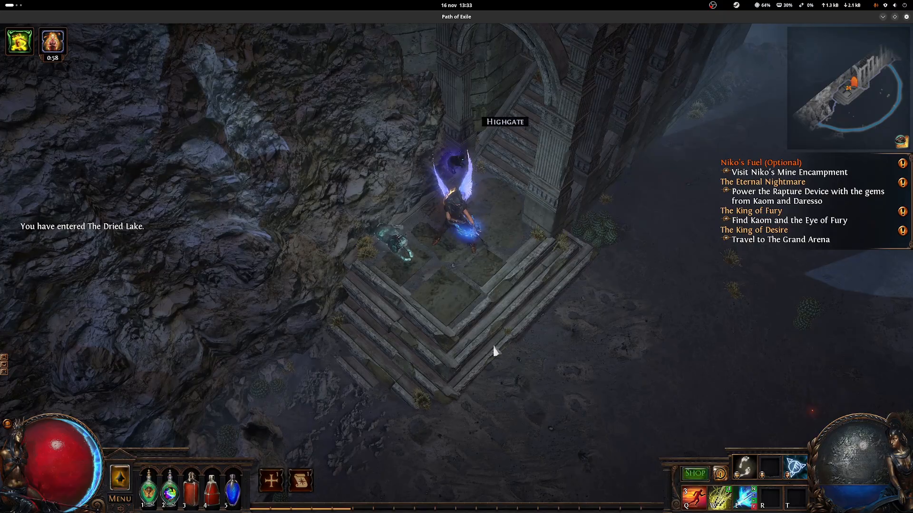
pyautogui.moveTo(495, 351)
pyautogui.mouseDown()
pyautogui.moveTo(642, 281)
pyautogui.moveTo(420, 330)
pyautogui.moveTo(516, 305)
pyautogui.moveTo(476, 289)
pyautogui.moveTo(438, 322)
pyautogui.moveTo(629, 304)
pyautogui.moveTo(328, 316)
pyautogui.moveTo(426, 308)
pyautogui.moveTo(570, 247)
pyautogui.moveTo(708, 207)
pyautogui.moveTo(780, 376)
pyautogui.moveTo(539, 309)
pyautogui.moveTo(513, 147)
pyautogui.moveTo(346, 164)
pyautogui.moveTo(397, 331)
pyautogui.moveTo(411, 204)
pyautogui.mouseUp()
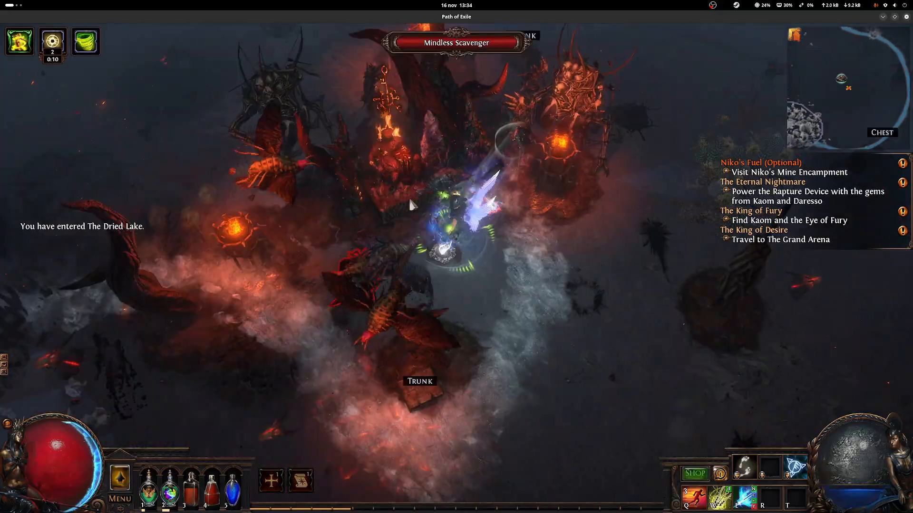
# - Fight the monsters around the trunks in The Dried Lake with the attack and movement skills, using flasks
pyautogui.press('e')
pyautogui.press('e')
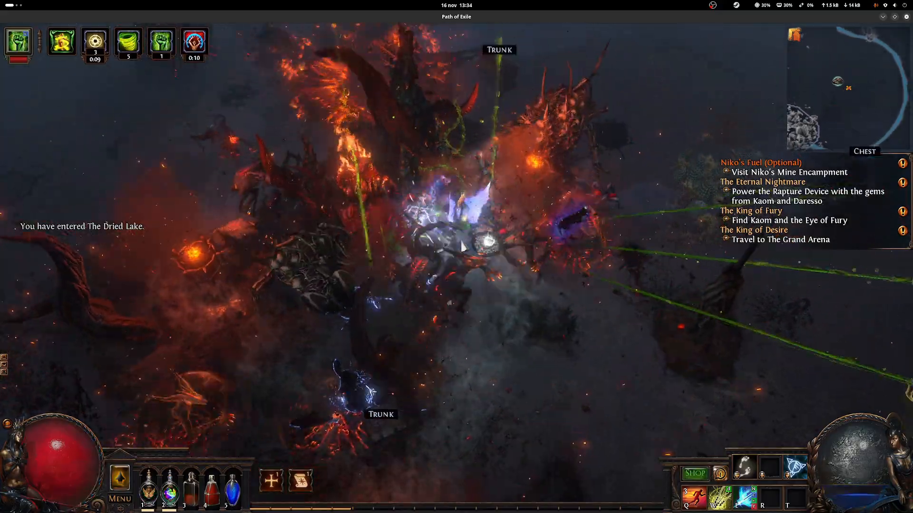
pyautogui.press('5')
pyautogui.moveTo(422, 282)
pyautogui.mouseDown()
pyautogui.moveTo(399, 249)
pyautogui.moveTo(371, 276)
pyautogui.mouseUp()
pyautogui.press('e')
pyautogui.press('e')
pyautogui.moveTo(376, 209); pyautogui.dragTo(346, 191)
pyautogui.press('q')
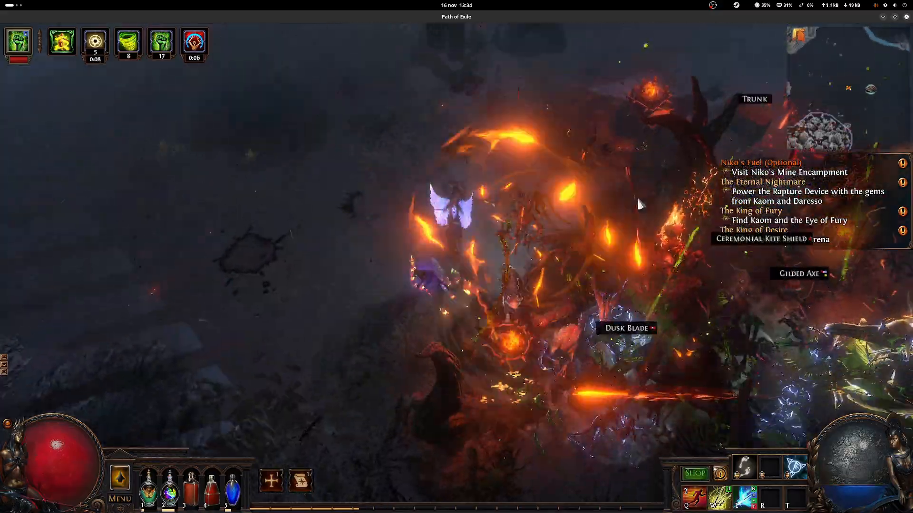
pyautogui.moveTo(637, 197); pyautogui.dragTo(488, 269)
pyautogui.press('e')
pyautogui.moveTo(561, 335)
pyautogui.mouseDown()
pyautogui.moveTo(637, 353)
pyautogui.moveTo(639, 295)
pyautogui.moveTo(560, 285)
pyautogui.mouseUp()
pyautogui.press('e')
pyautogui.press('1')
pyautogui.press('2')
# - Turn on the performance metrics overlay and keep fighting the surrounding monsters with skills and flasks
pyautogui.press('F1')
pyautogui.press('e')
pyautogui.moveTo(416, 317); pyautogui.dragTo(444, 261)
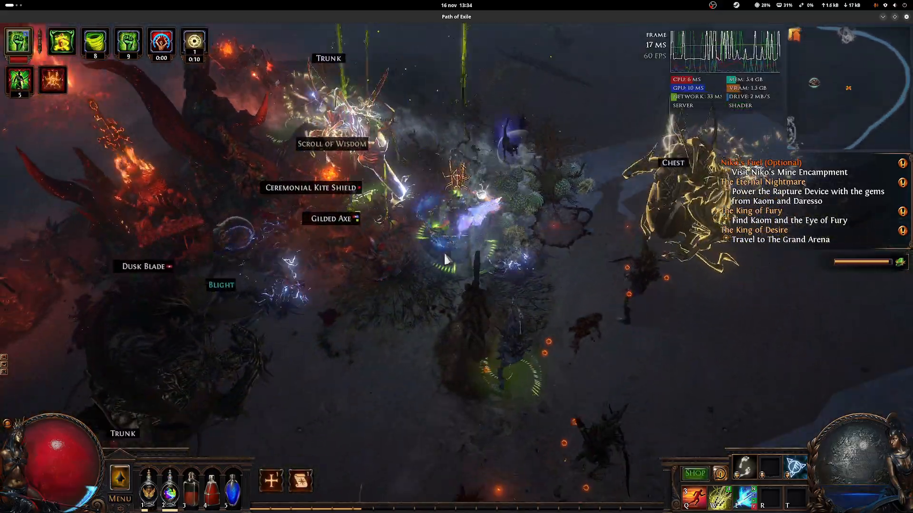
pyautogui.press('e')
pyautogui.moveTo(363, 273)
pyautogui.mouseDown()
pyautogui.moveTo(369, 290)
pyautogui.moveTo(349, 221)
pyautogui.mouseUp()
pyautogui.press('e')
pyautogui.press('e')
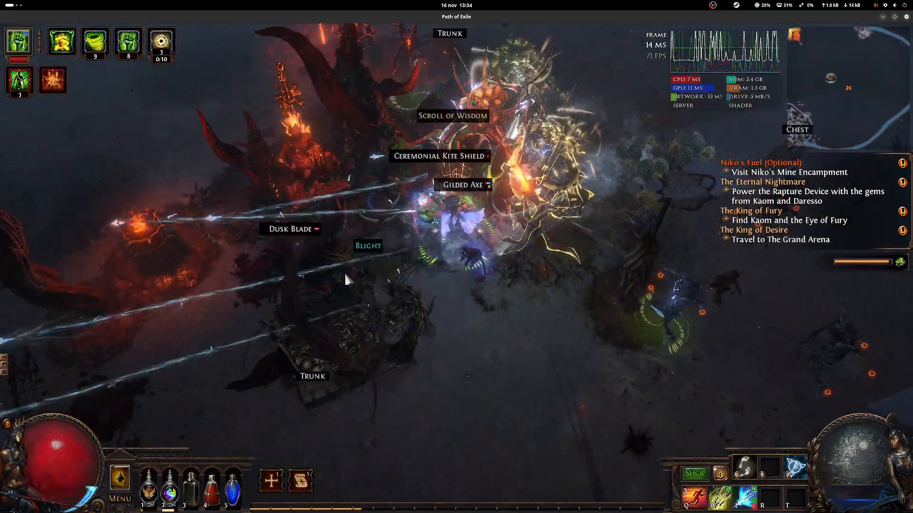
pyautogui.moveTo(344, 272)
pyautogui.mouseDown()
pyautogui.moveTo(297, 285)
pyautogui.moveTo(304, 285)
pyautogui.mouseUp()
pyautogui.press('e')
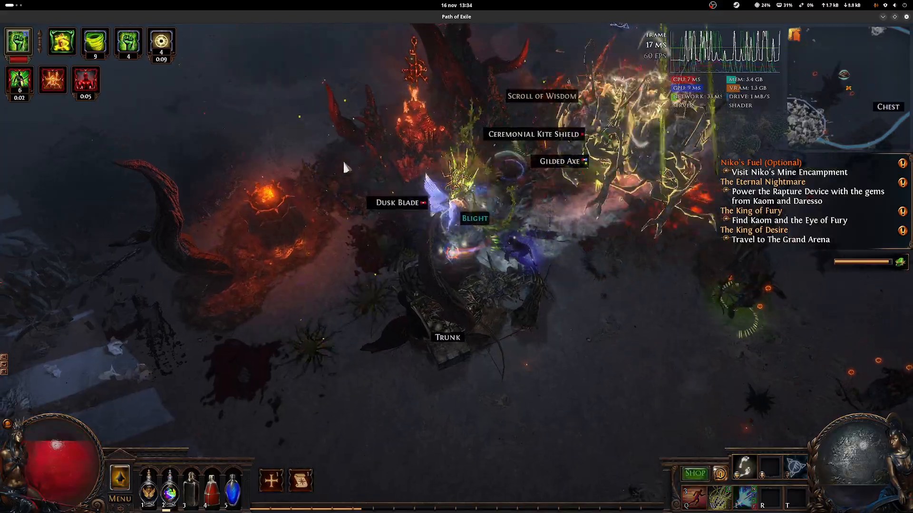
pyautogui.moveTo(343, 173); pyautogui.dragTo(379, 138)
pyautogui.press('q')
pyautogui.press('5')
pyautogui.moveTo(625, 169)
pyautogui.mouseDown()
pyautogui.moveTo(740, 247)
pyautogui.moveTo(727, 271)
pyautogui.moveTo(680, 260)
pyautogui.moveTo(642, 285)
pyautogui.moveTo(589, 256)
pyautogui.moveTo(507, 305)
pyautogui.mouseUp()
pyautogui.press('e')
pyautogui.press('5')
pyautogui.press('e')
pyautogui.press('e')
pyautogui.press('q')
pyautogui.press('e')
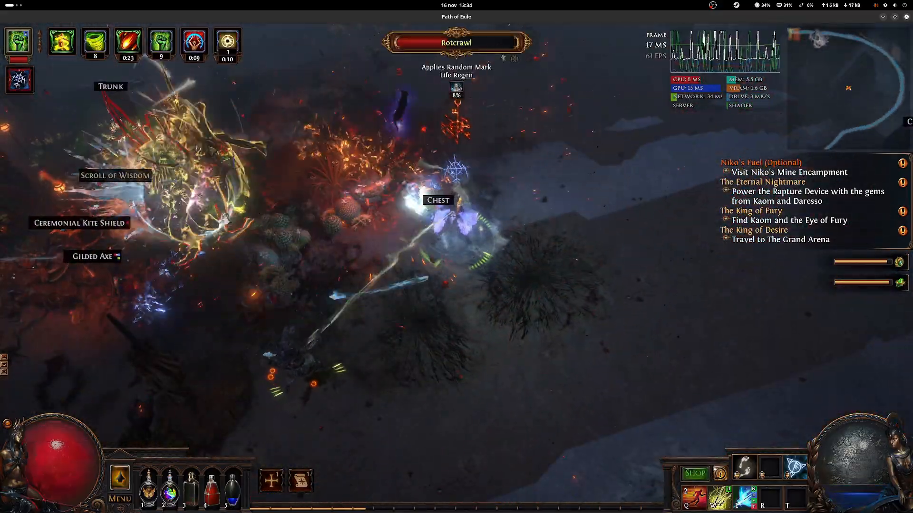
# - Attack Rotcrawl near the chest, refresh the flasks, and move on to fight the monsters farther along the lake
pyautogui.moveTo(371, 328)
pyautogui.mouseDown()
pyautogui.moveTo(403, 357)
pyautogui.moveTo(381, 342)
pyautogui.mouseUp()
pyautogui.press('e')
pyautogui.press('1')
pyautogui.press('2')
pyautogui.press('5')
pyautogui.moveTo(333, 228)
pyautogui.mouseDown()
pyautogui.moveTo(303, 220)
pyautogui.moveTo(313, 216)
pyautogui.mouseUp()
pyautogui.press('e')
pyautogui.moveTo(533, 134)
pyautogui.mouseDown()
pyautogui.moveTo(615, 131)
pyautogui.moveTo(545, 233)
pyautogui.moveTo(532, 209)
pyautogui.moveTo(477, 331)
pyautogui.moveTo(536, 305)
pyautogui.moveTo(476, 304)
pyautogui.moveTo(422, 274)
pyautogui.moveTo(297, 152)
pyautogui.mouseUp()
pyautogui.press('q')
pyautogui.press('q')
pyautogui.press('e')
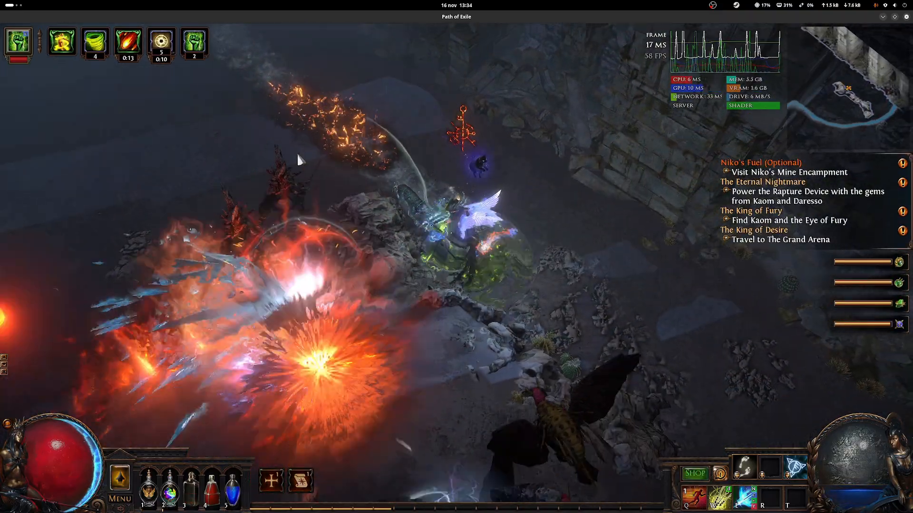
pyautogui.moveTo(316, 216)
pyautogui.mouseDown()
pyautogui.moveTo(302, 230)
pyautogui.moveTo(314, 238)
pyautogui.mouseUp()
pyautogui.press('e')
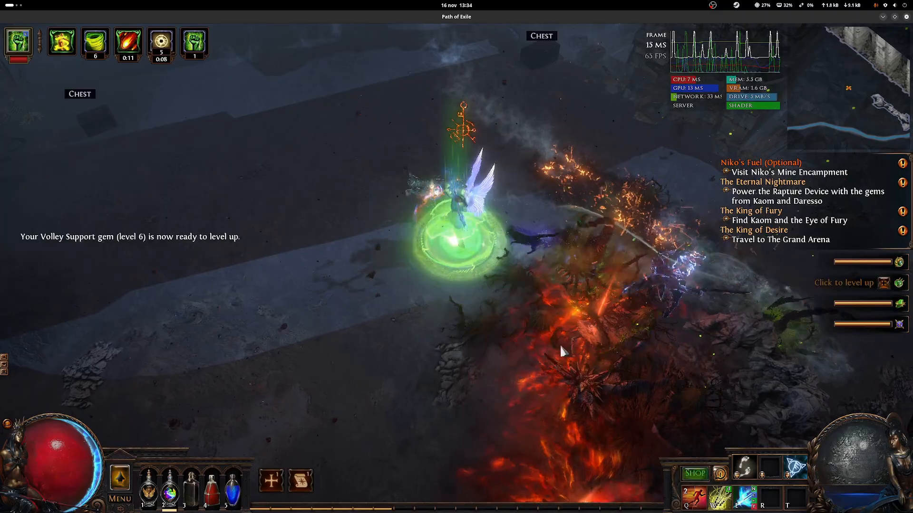
# - Keep moving through The Dried Lake using skills, flasks and repeated attacks
pyautogui.moveTo(418, 374)
pyautogui.mouseDown()
pyautogui.moveTo(497, 363)
pyautogui.moveTo(668, 298)
pyautogui.mouseUp()
pyautogui.press('w')
pyautogui.moveTo(531, 363)
pyautogui.mouseDown()
pyautogui.moveTo(492, 352)
pyautogui.moveTo(610, 286)
pyautogui.mouseUp()
pyautogui.press('w')
pyautogui.press('w')
pyautogui.moveTo(484, 328)
pyautogui.mouseDown()
pyautogui.moveTo(442, 338)
pyautogui.moveTo(449, 318)
pyautogui.mouseUp()
pyautogui.press('1')
pyautogui.press('2')
pyautogui.press('5')
pyautogui.press('w')
pyautogui.moveTo(393, 216)
pyautogui.mouseDown()
pyautogui.moveTo(379, 116)
pyautogui.moveTo(357, 135)
pyautogui.moveTo(372, 197)
pyautogui.mouseUp()
# - Return to Highgate with a Portal Scroll from the inventory and level up the Volley Support gem
pyautogui.press('i')
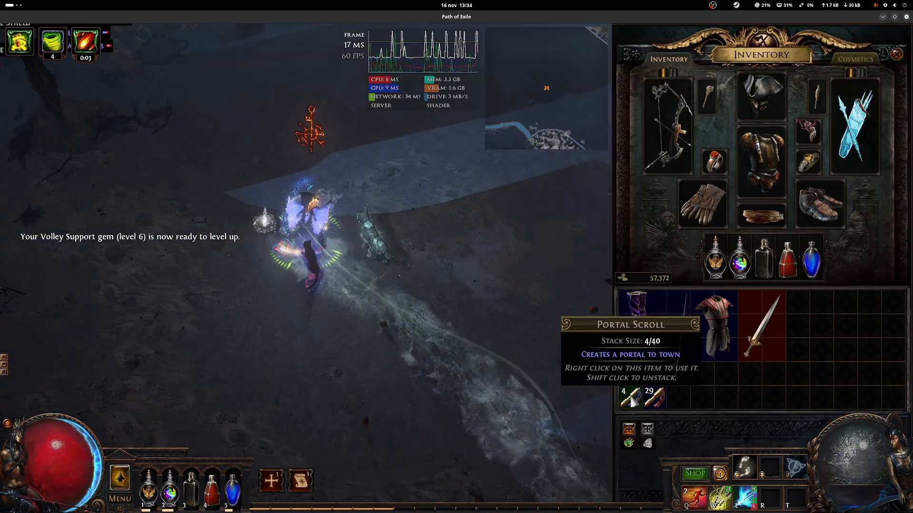
pyautogui.rightClick(631, 398)
pyautogui.press('i')
pyautogui.click(471, 190)
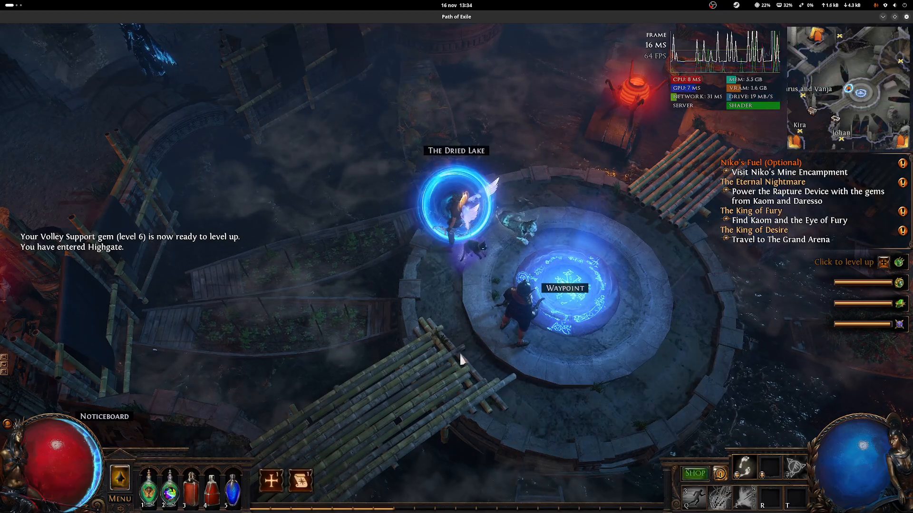
pyautogui.moveTo(430, 362)
pyautogui.mouseDown()
pyautogui.moveTo(350, 365)
pyautogui.moveTo(331, 350)
pyautogui.moveTo(420, 277)
pyautogui.mouseUp()
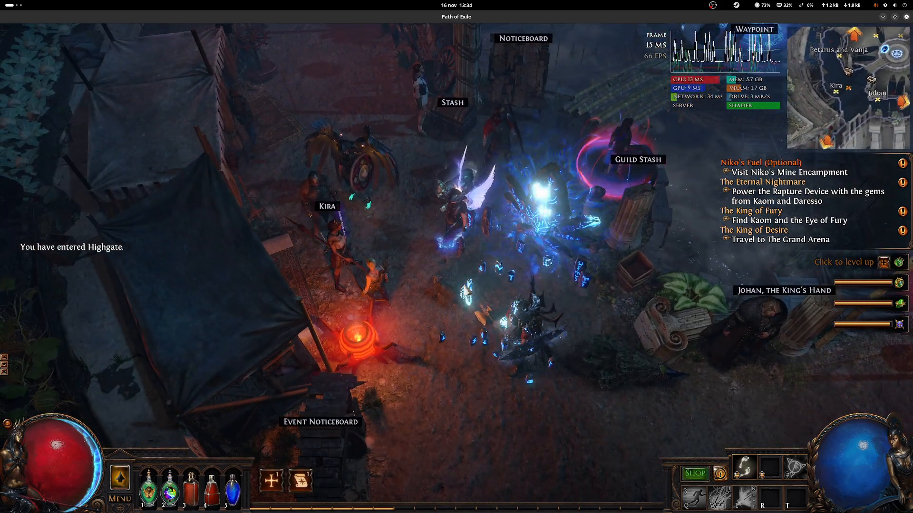
pyautogui.click(899, 261)
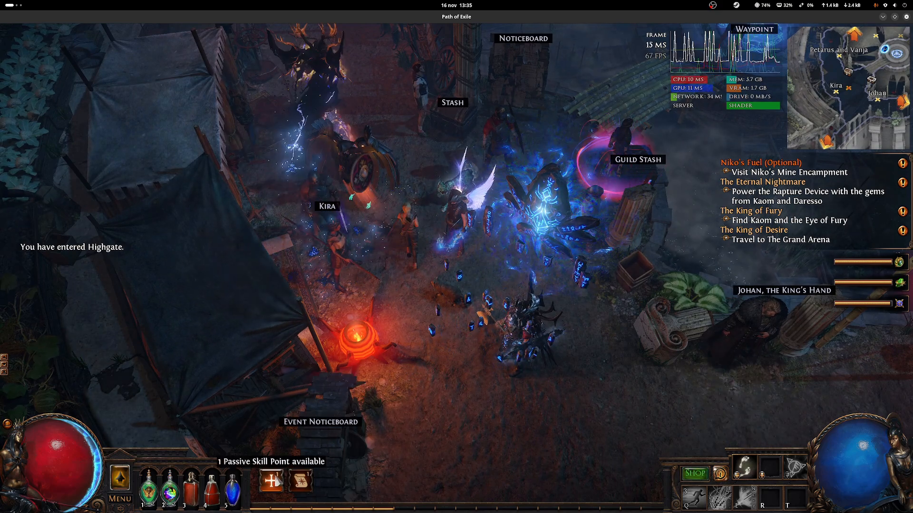
# - Look over the allocated paths and surrounding nodes in the passive skill tree, and close it without spending the available point
pyautogui.press('p')
pyautogui.moveTo(326, 317); pyautogui.dragTo(373, 370)
pyautogui.moveTo(417, 236); pyautogui.dragTo(514, 282)
pyautogui.moveTo(570, 242); pyautogui.dragTo(453, 365)
pyautogui.scroll(-4, 509, 355)
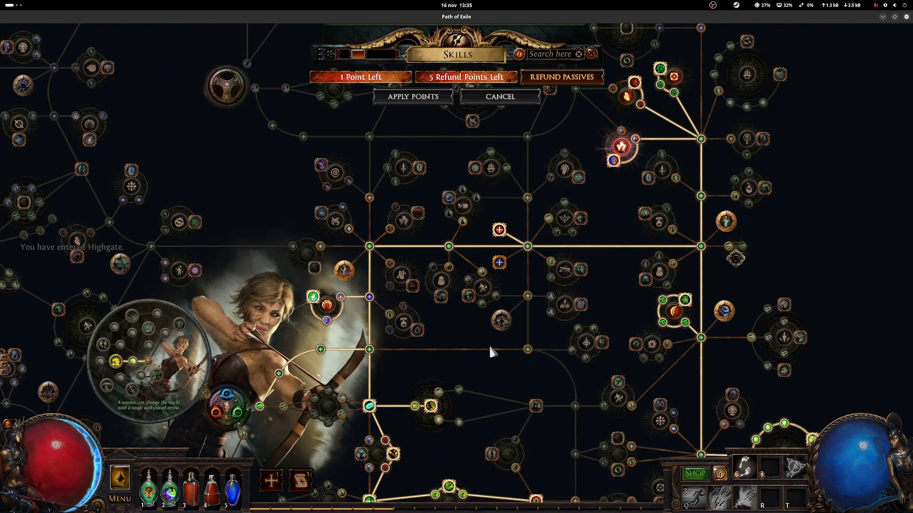
pyautogui.press('p')
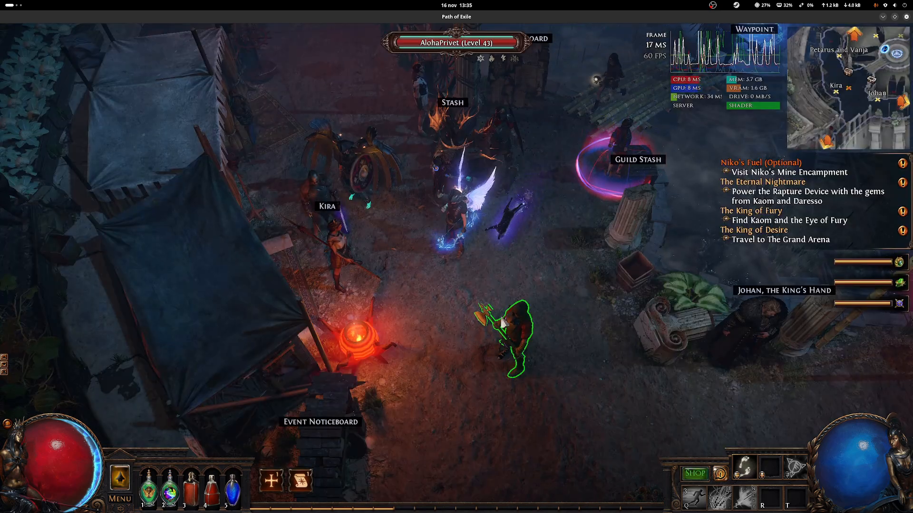